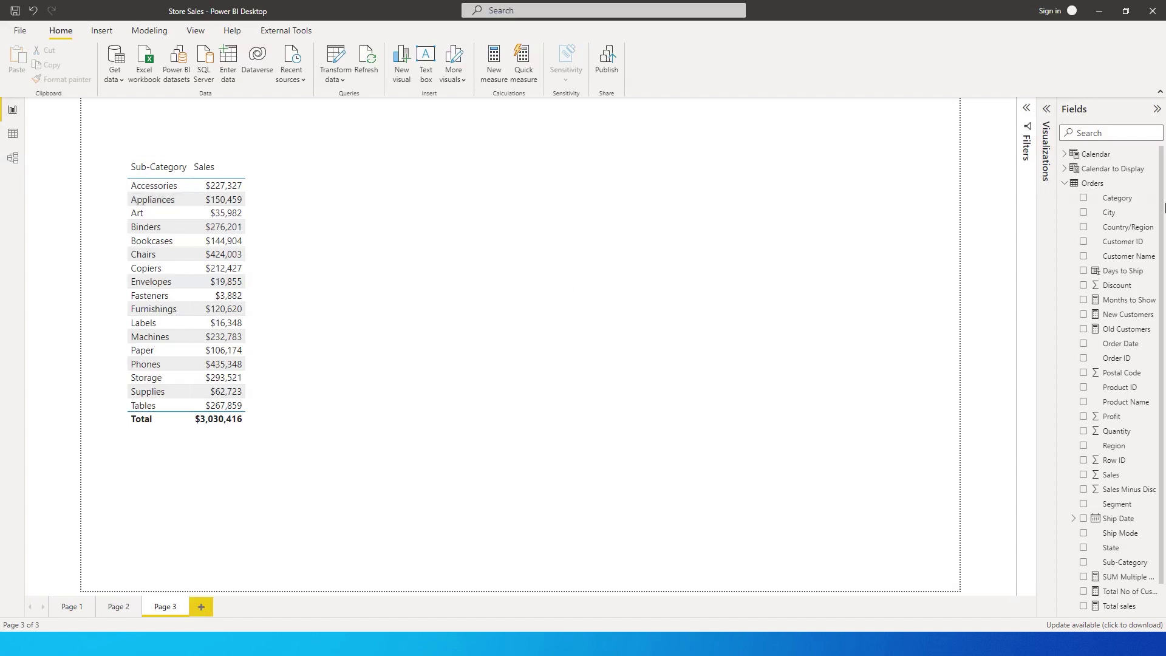
# Create a new Orders measure named Sales Multiple Categories, beginning with = CALCULATE(.
pyautogui.click(1150, 189)
pyautogui.click(1055, 204)
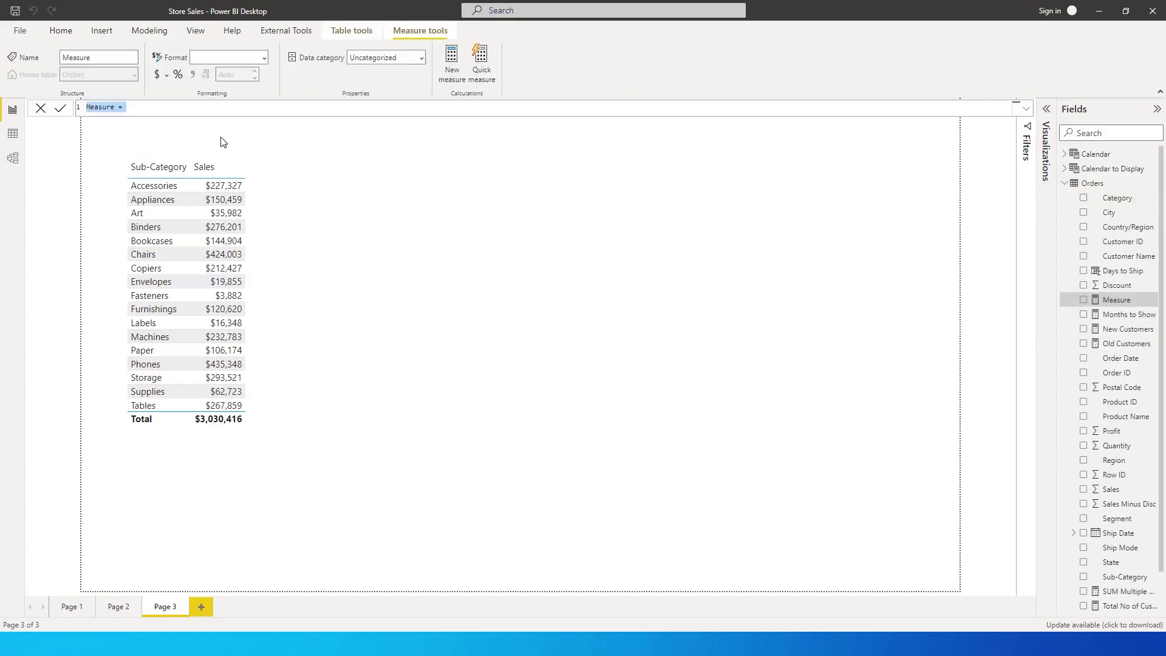
pyautogui.write('Sales Multiple Categories')
pyautogui.scroll(5, 293, 113)
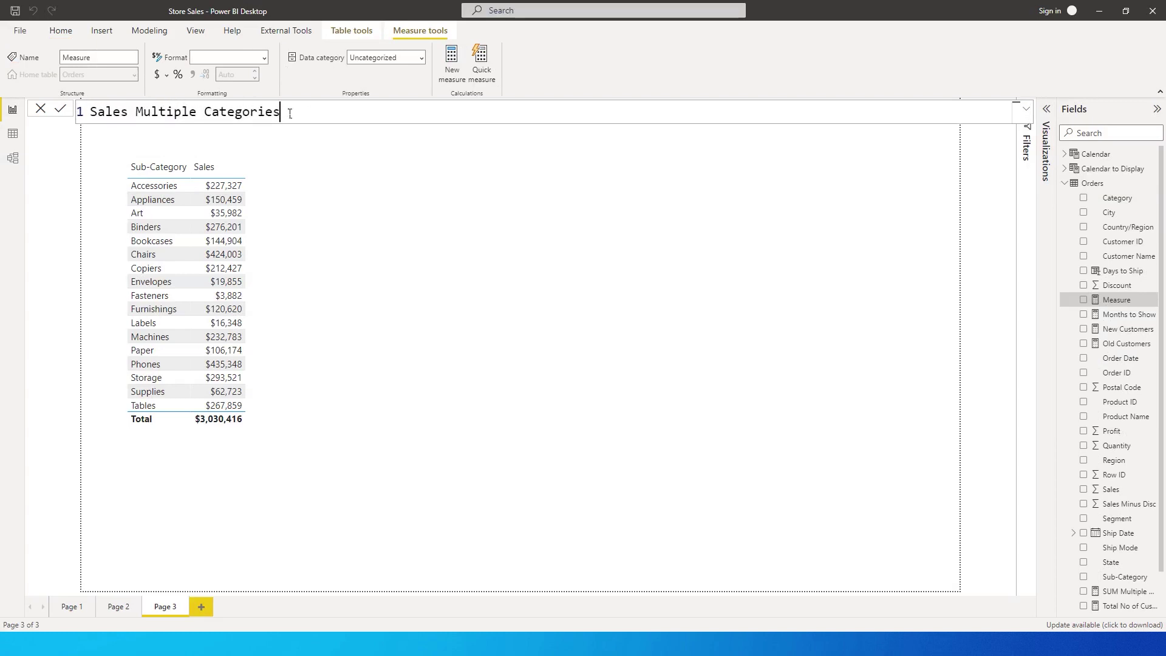
pyautogui.write('= ')
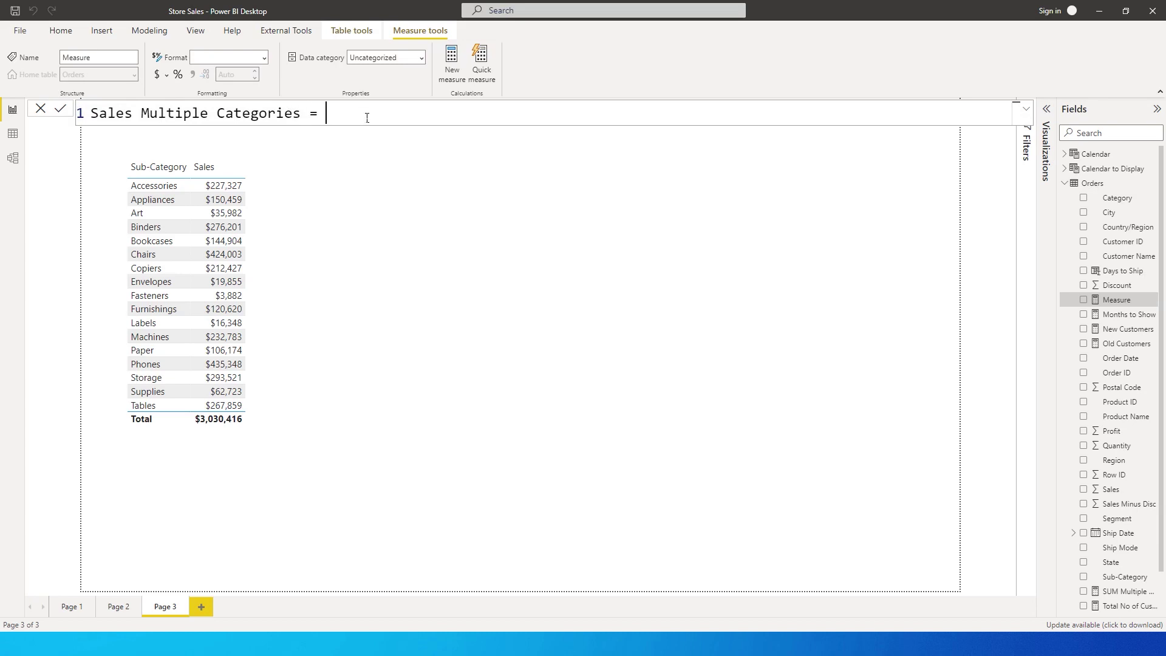
pyautogui.write('CALCULATE(')
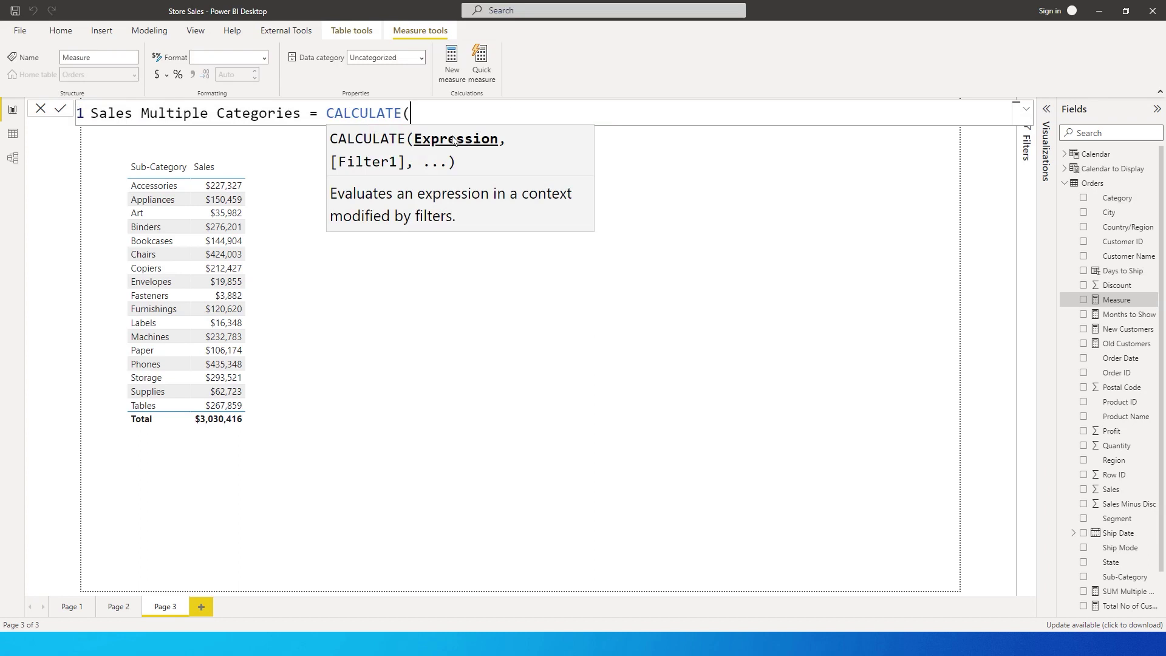
pyautogui.write('sum')
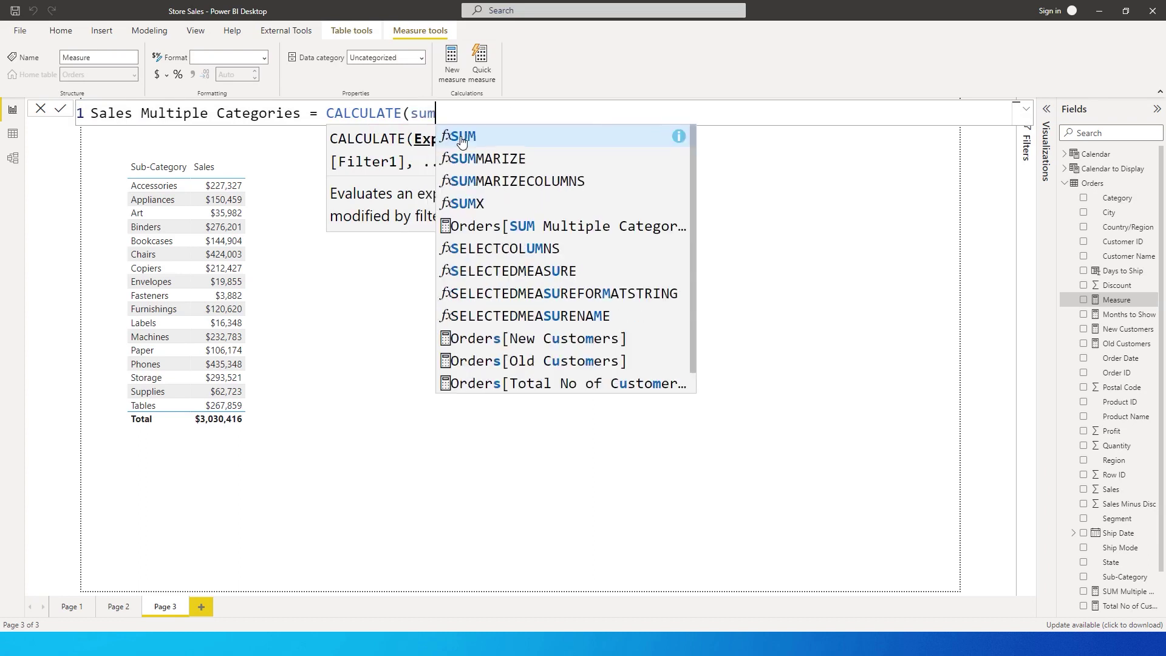
# Make the measure SUM(Orders[Sales]) and begin FILTER(Orders as the filter argument.
pyautogui.click(461, 138)
pyautogui.write('sales')
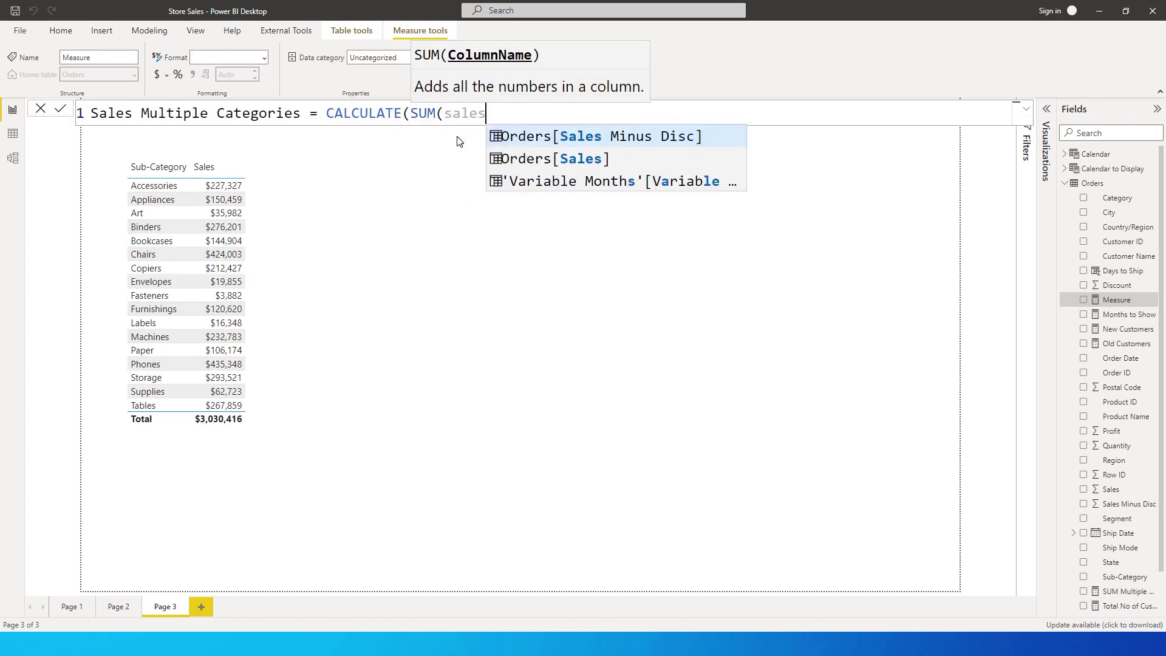
pyautogui.press('Tab')
pyautogui.write(')')
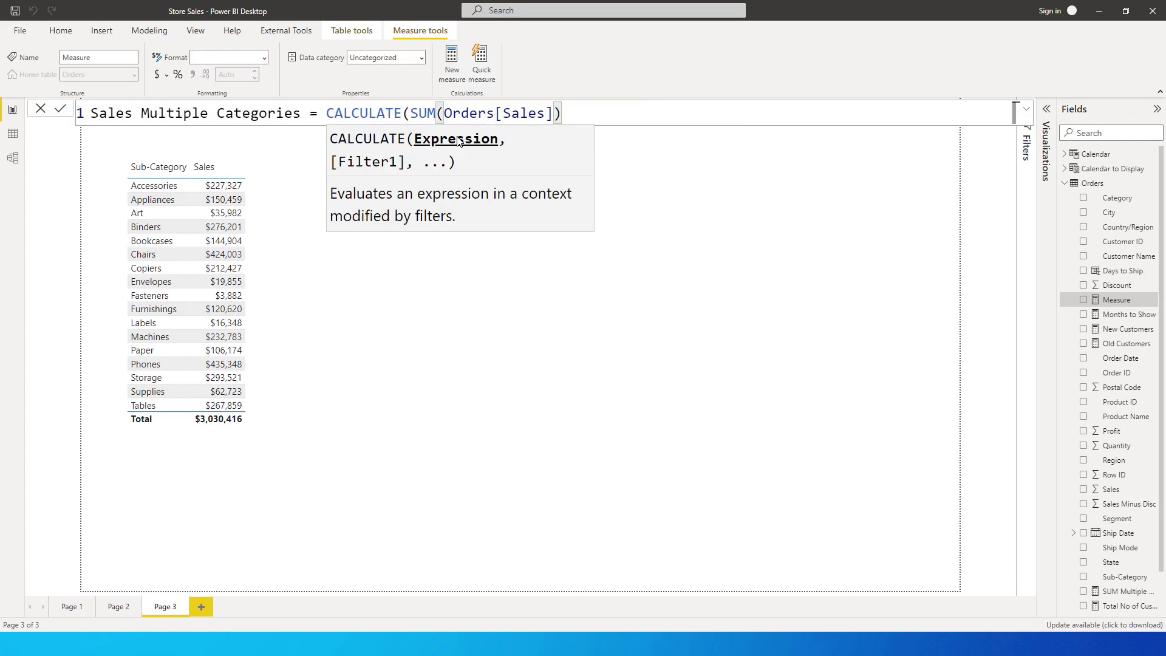
pyautogui.write(',')
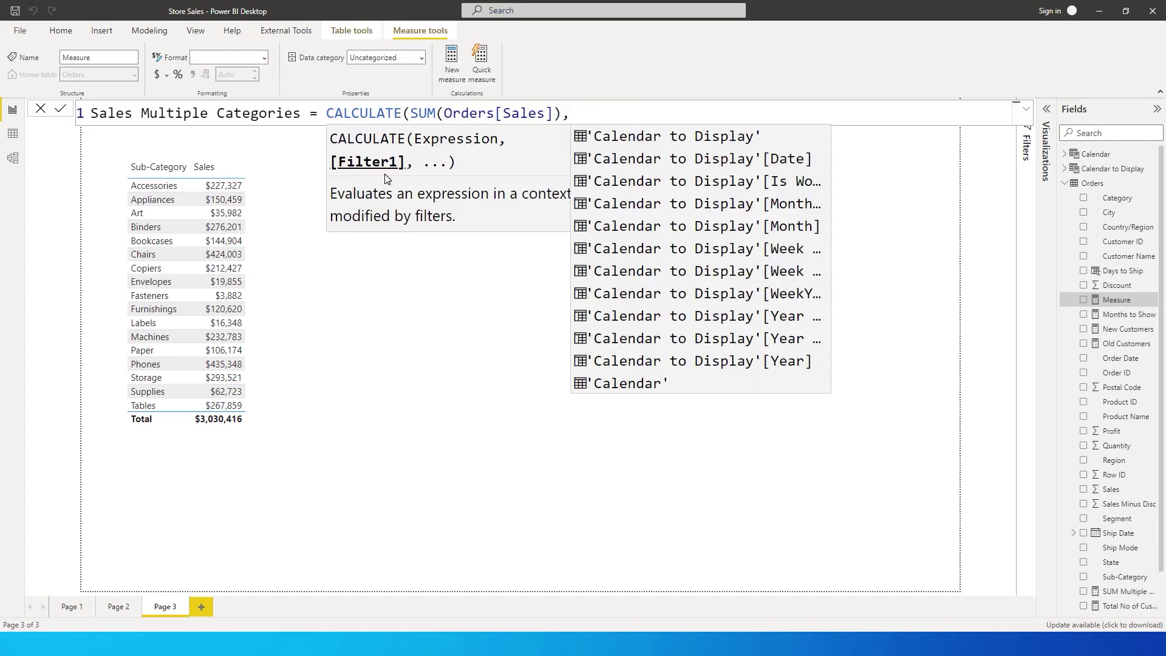
pyautogui.write('FILTER(')
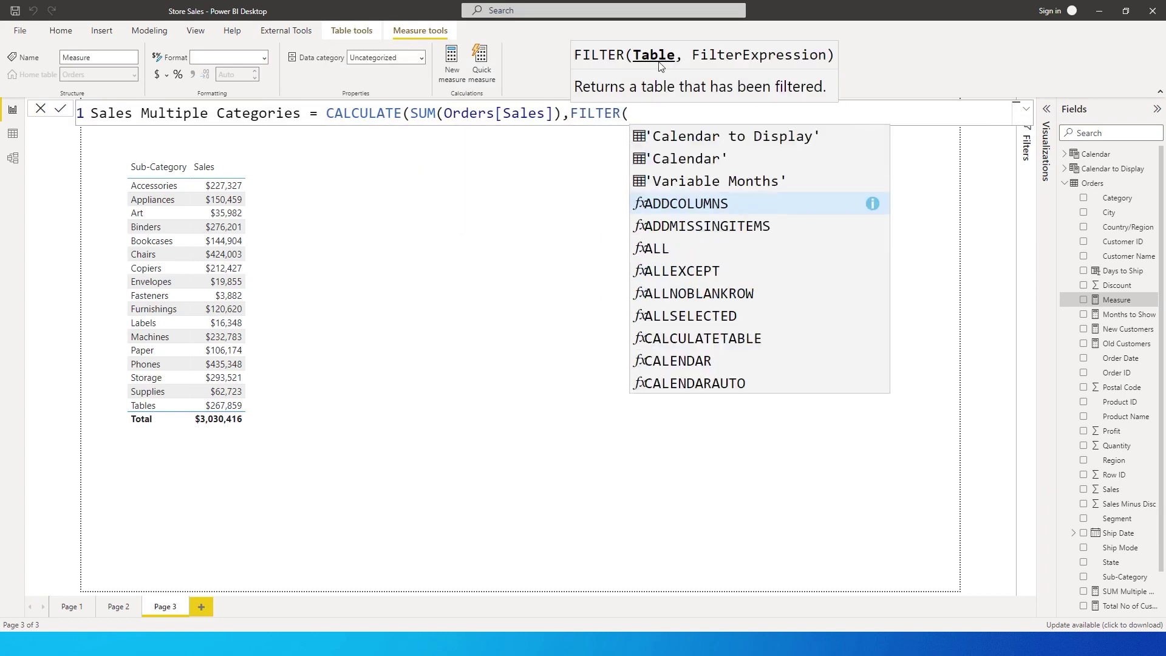
pyautogui.write('Orders')
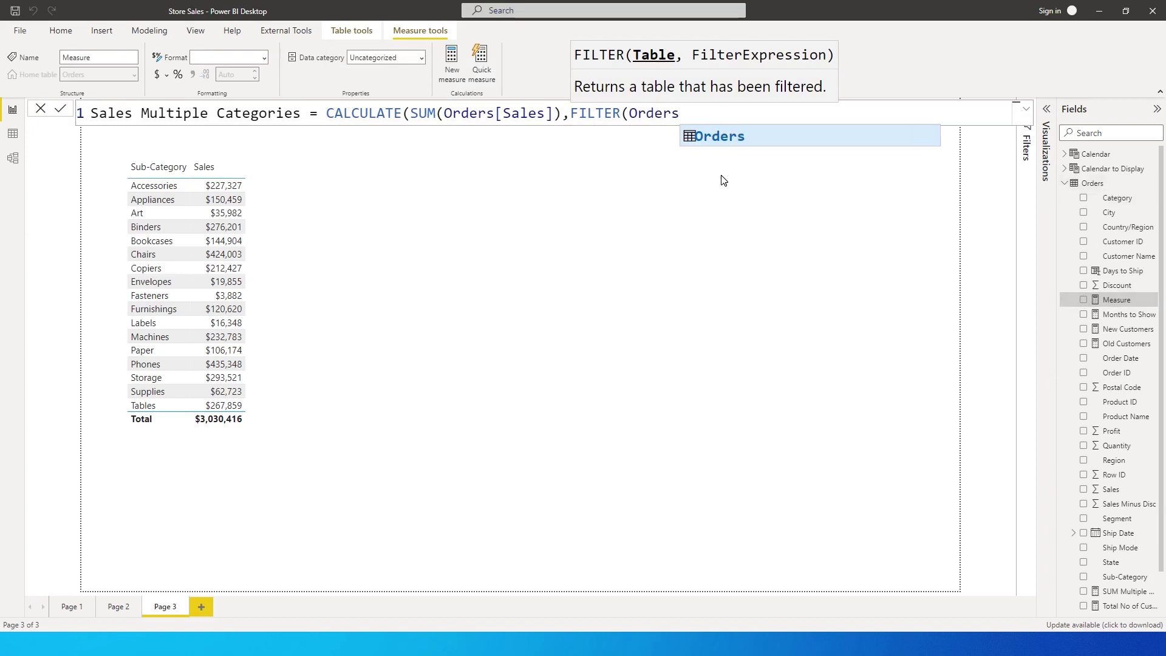
# Add the condition Orders[Sub-Category] = "Accesories" and start a second formula line.
pyautogui.write(',')
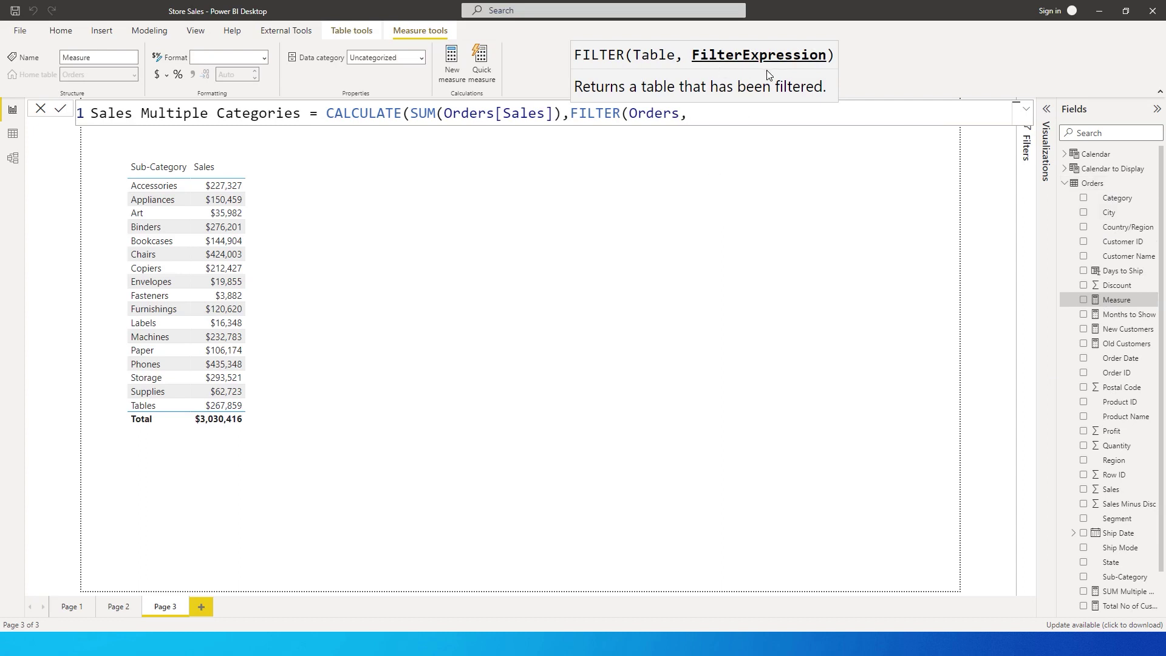
pyautogui.write('Sub')
pyautogui.press('Down')
pyautogui.press('Down')
pyautogui.press('Down')
pyautogui.press('Down')
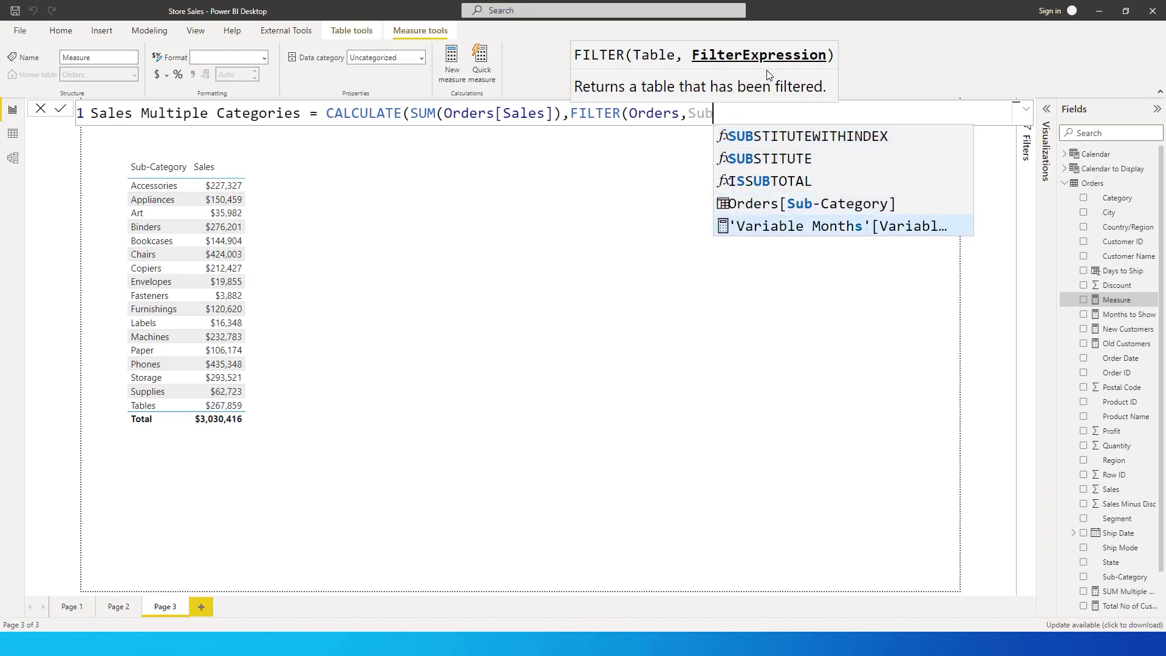
pyautogui.press('Up')
pyautogui.press('Tab')
pyautogui.write('= ')
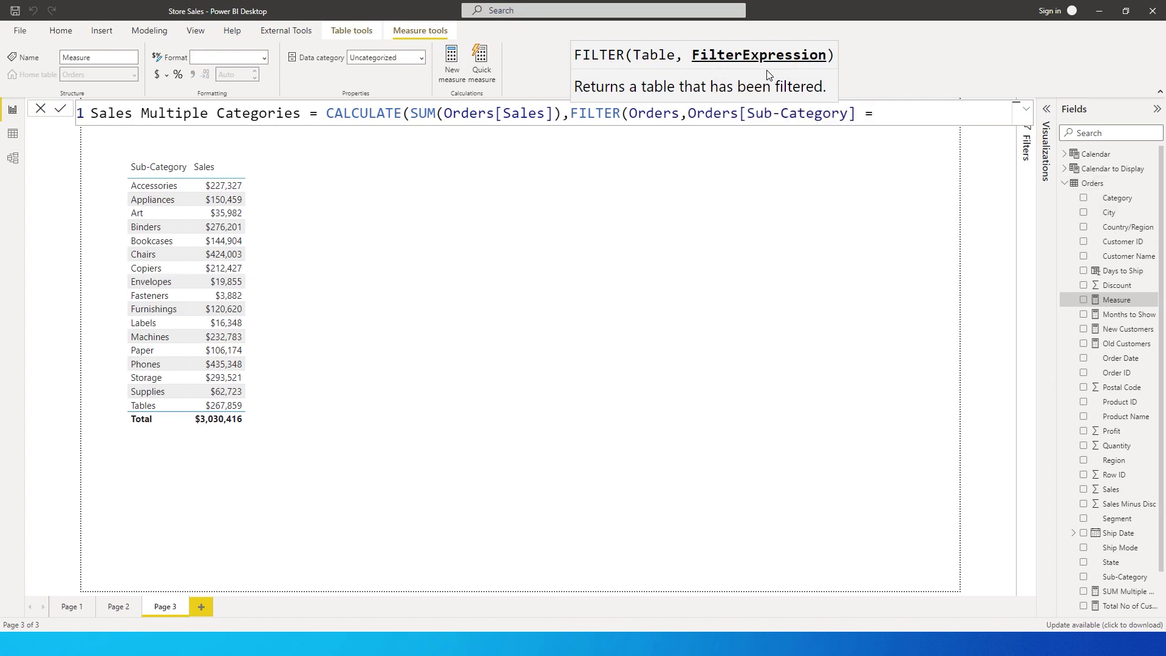
pyautogui.write('"')
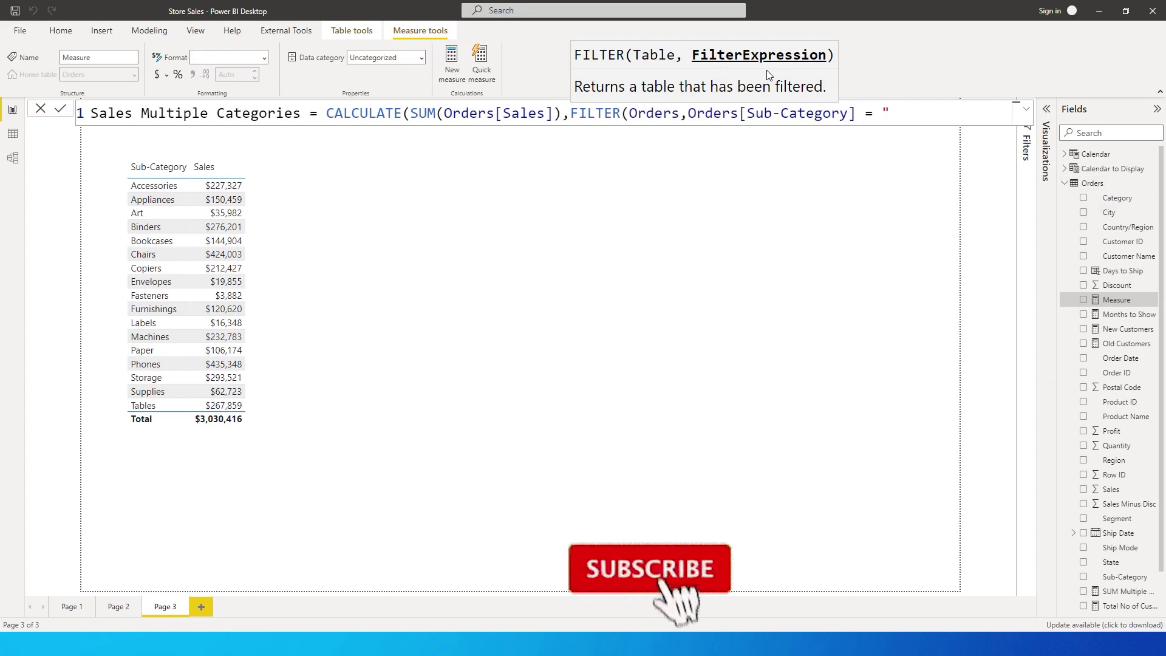
pyautogui.write('Accesories"')
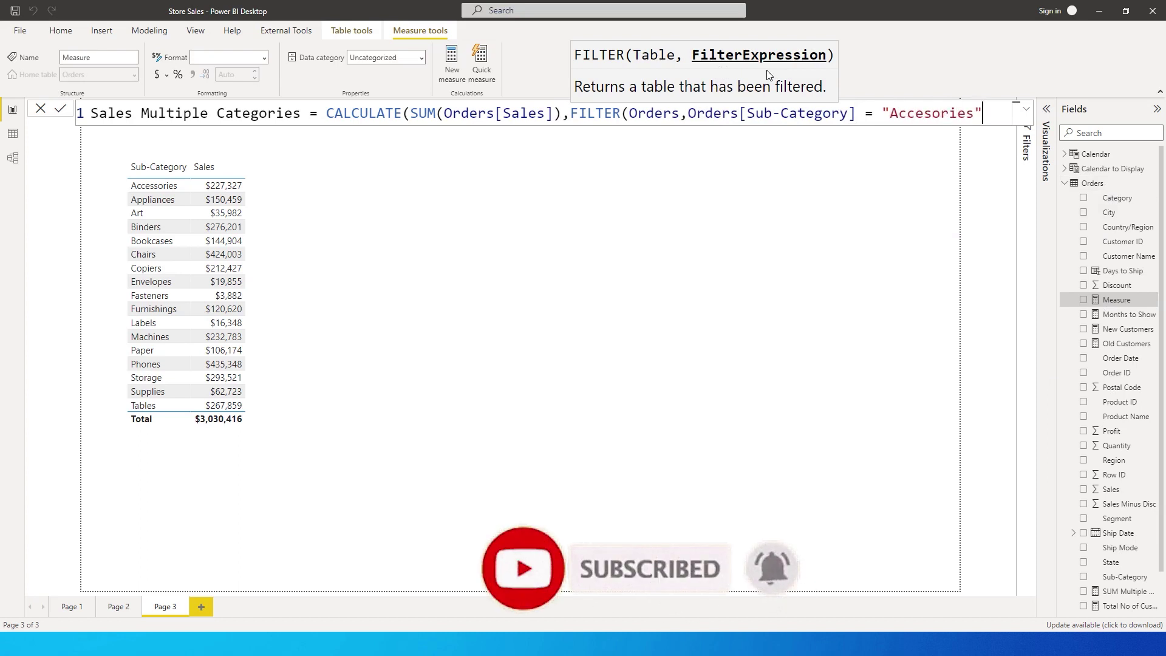
pyautogui.hotkey('shift', 'Return')
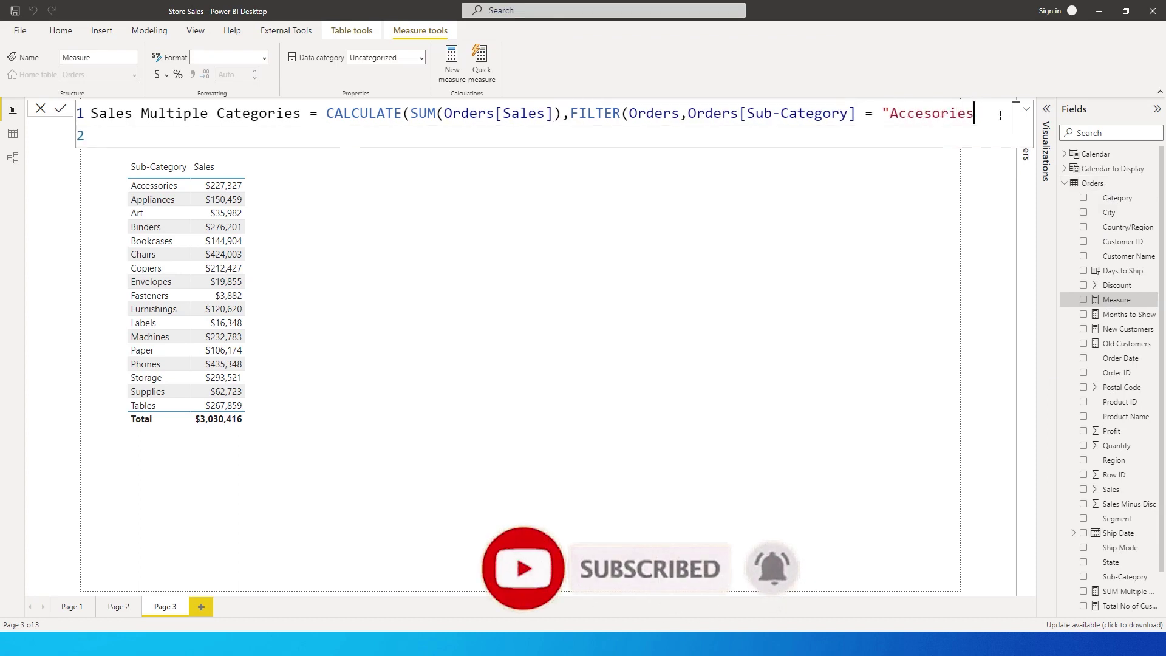
pyautogui.click(1000, 115)
# Add an indented line beginning || Orders[Sub-Category] for the next OR condition.
pyautogui.hotkey('shift', 'Return')
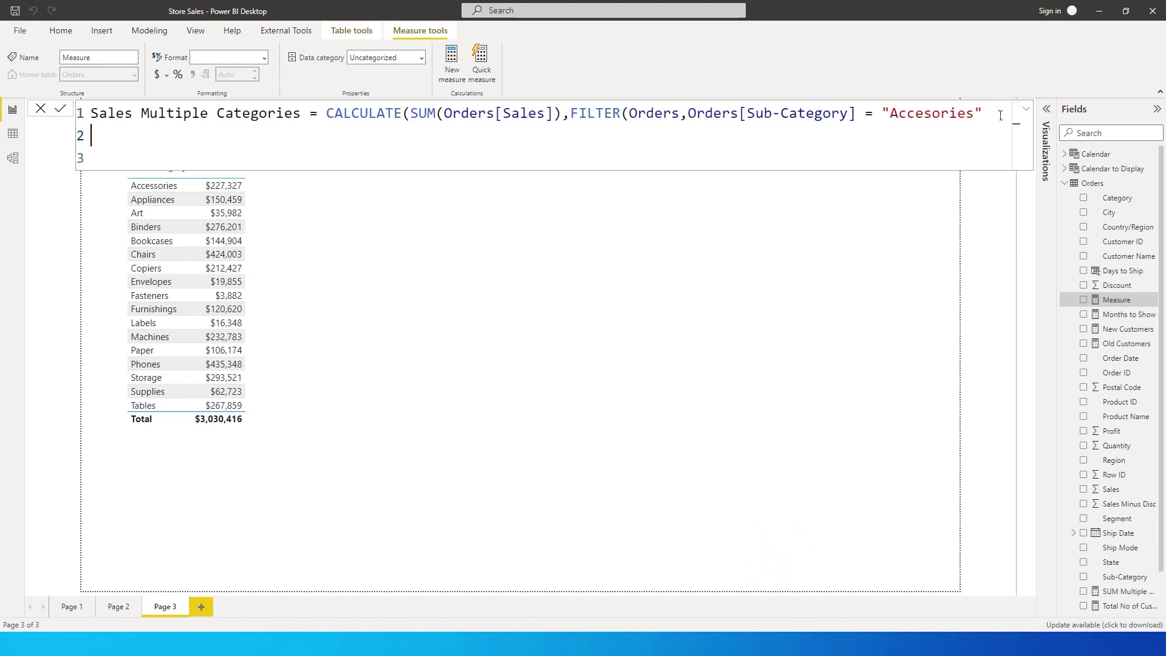
pyautogui.press('Tab')
pyautogui.press('Tab')
pyautogui.press('Tab')
pyautogui.press('Tab')
pyautogui.press('Tab')
pyautogui.press('Tab')
pyautogui.press('Tab')
pyautogui.write('||')
pyautogui.write('Sub')
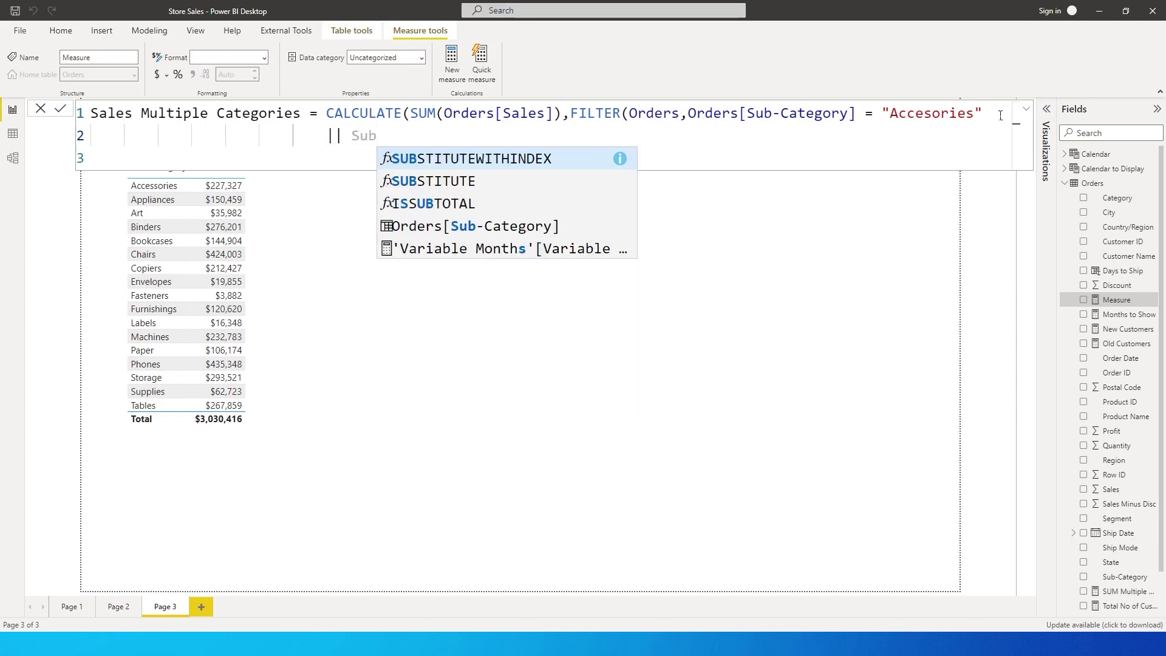
pyautogui.press('Down')
pyautogui.press('Down')
pyautogui.press('Down')
pyautogui.press('Tab')
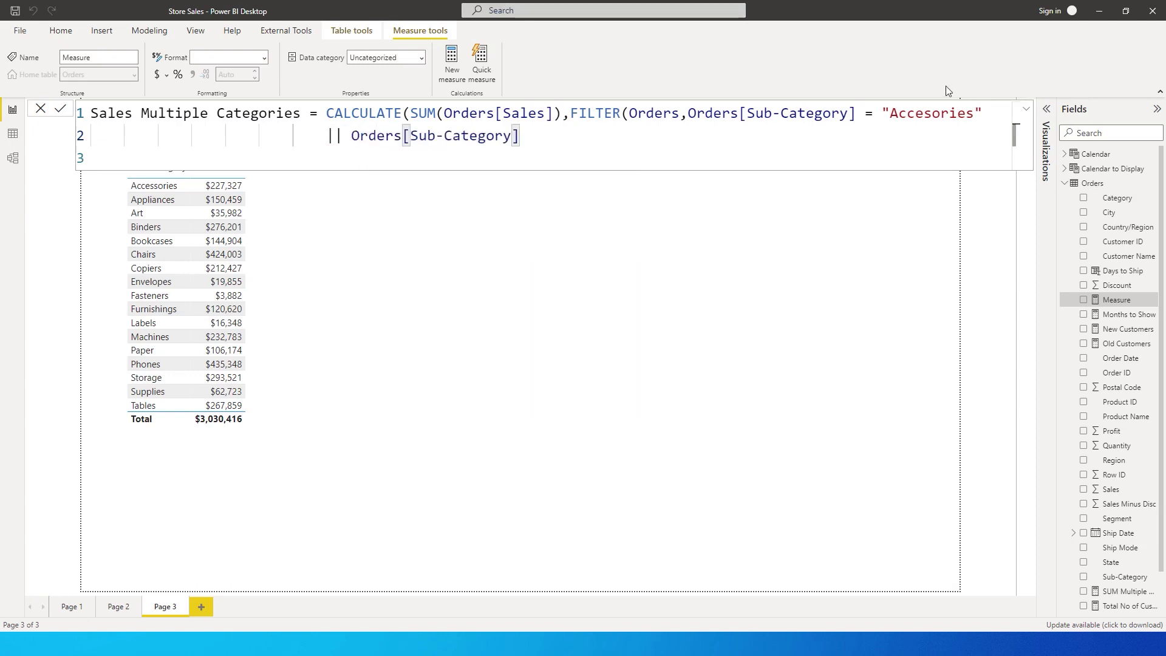
pyautogui.click(337, 146)
# Type = "Art" || "Labels" ||, correcting the typos along the way.
pyautogui.write('= "Art" ')
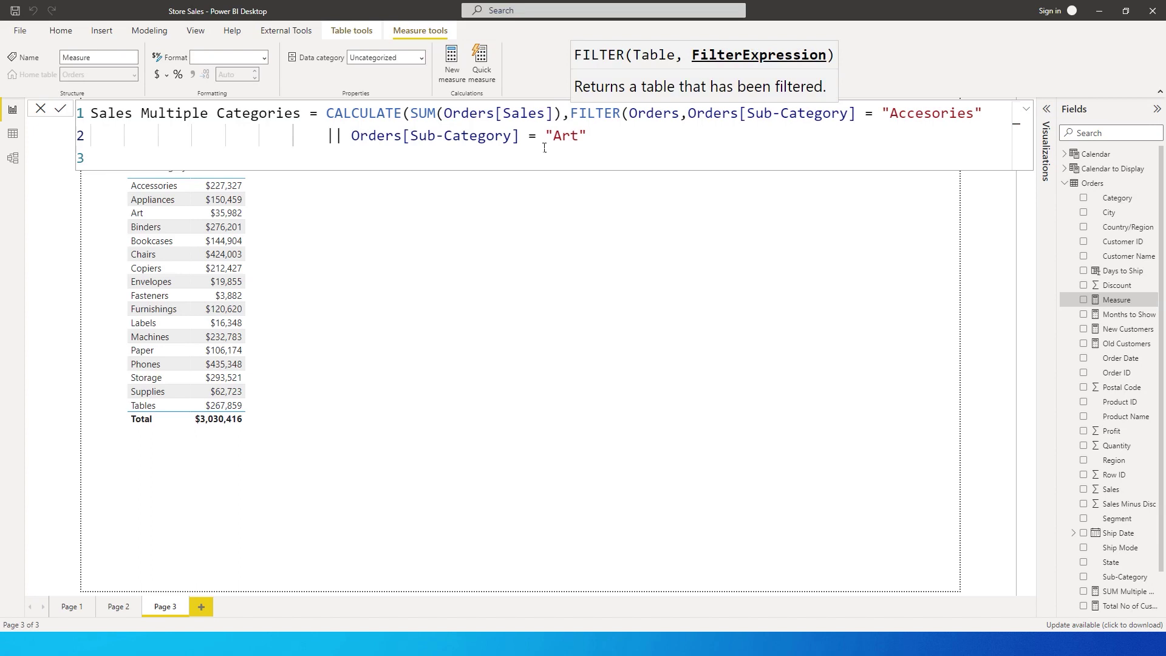
pyautogui.write('|| ')
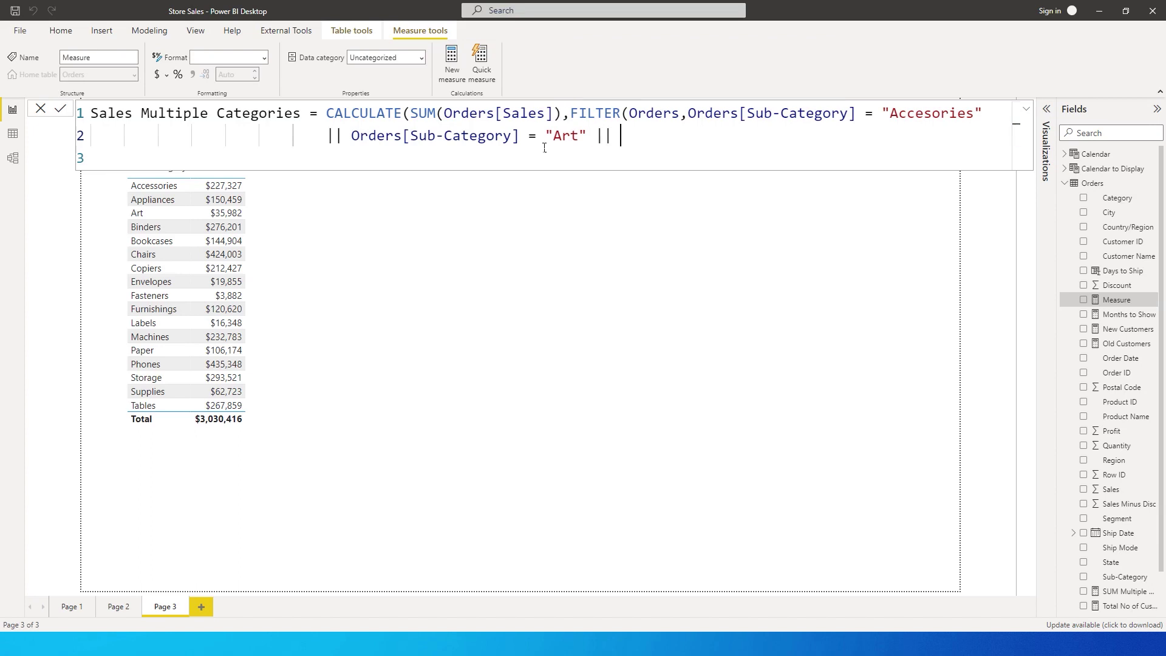
pyautogui.write('"abc')
pyautogui.press('BackSpace')
pyautogui.press('BackSpace')
pyautogui.press('BackSpace')
pyautogui.write('Labes')
pyautogui.press('BackSpace')
pyautogui.write('ls",')
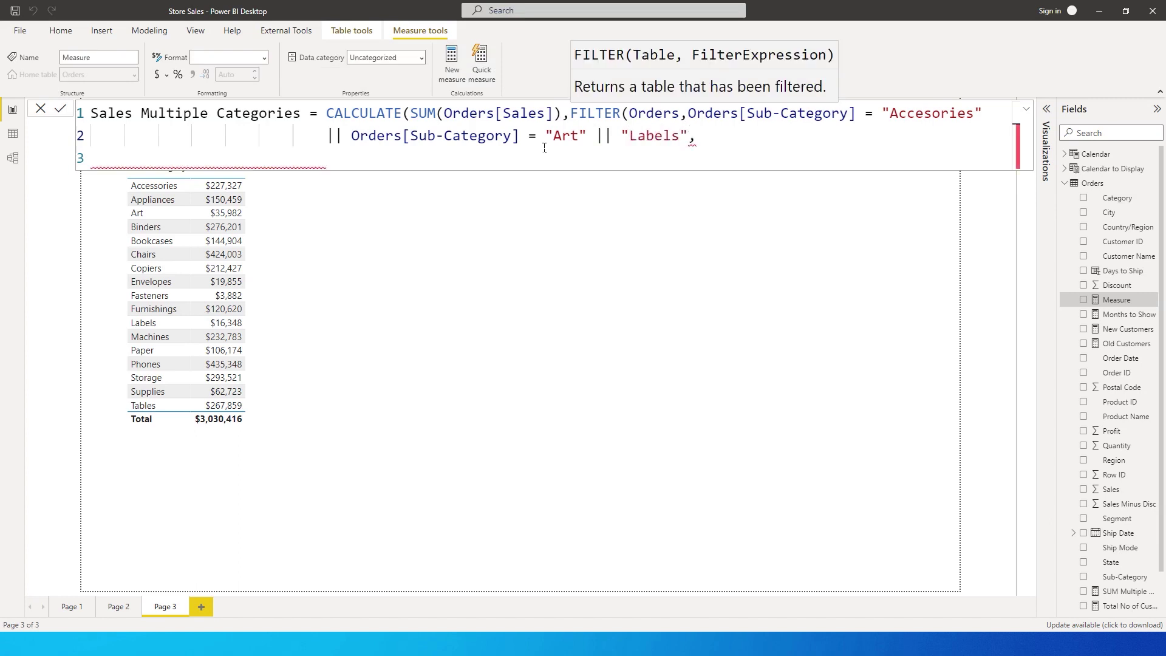
pyautogui.press('BackSpace')
pyautogui.write('||')
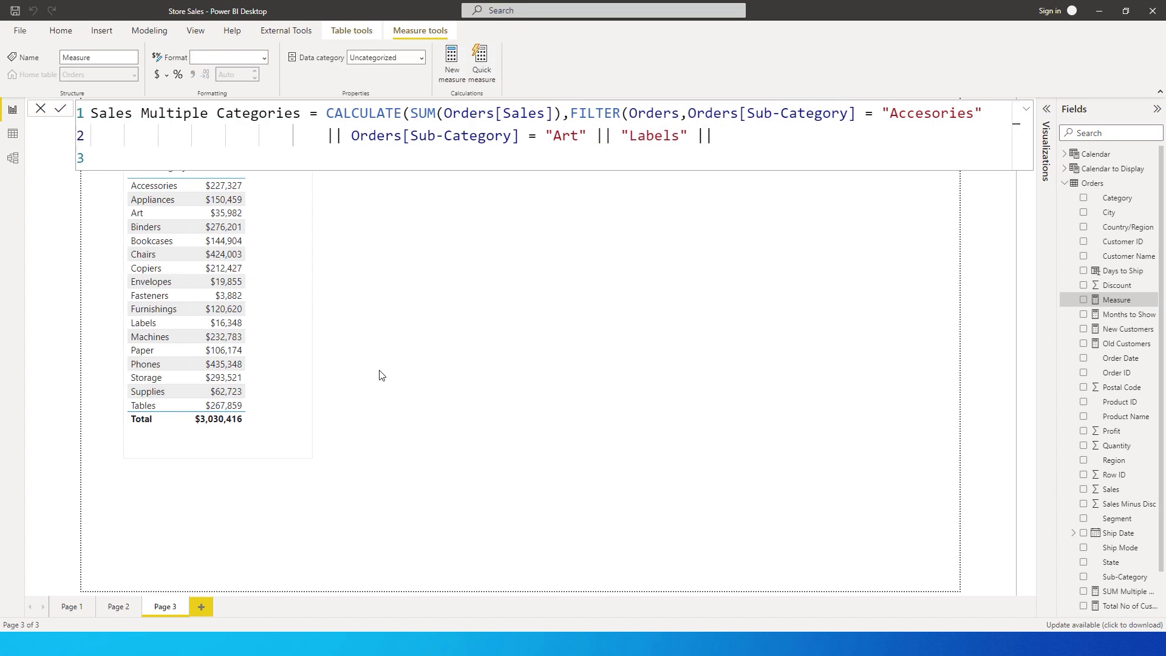
# Turn Labels into Orders[Sub-Category] = "Labels" and add Orders[Sub-Category] = "Storage".
pyautogui.click(623, 136)
pyautogui.write('Sub')
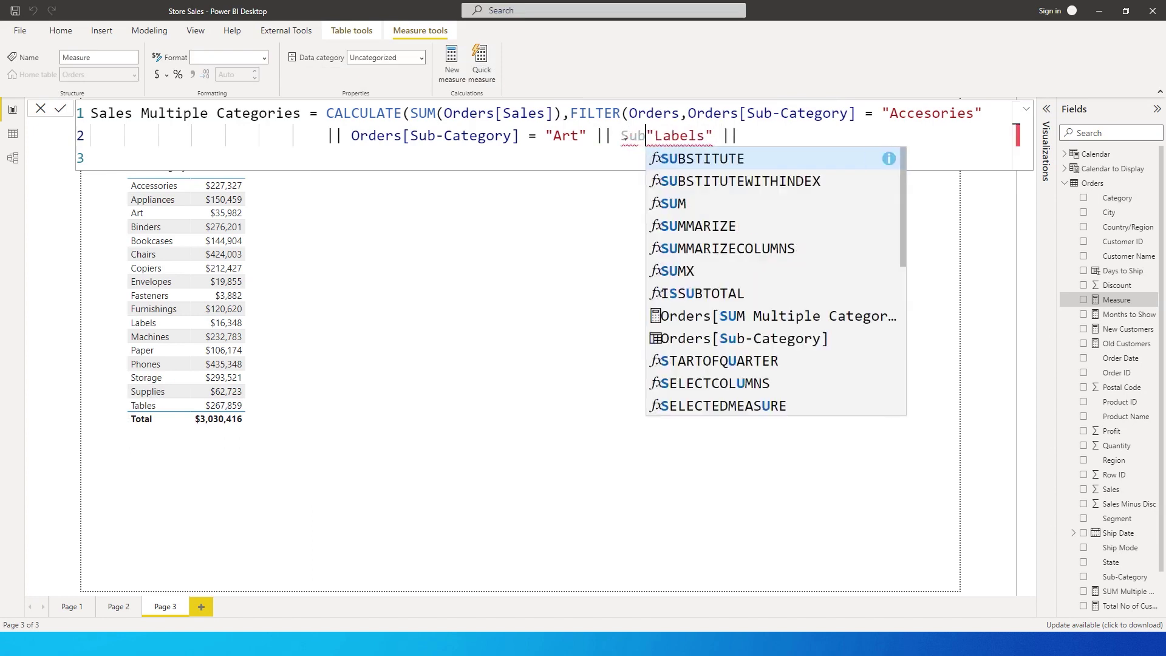
pyautogui.press('Down')
pyautogui.press('Down')
pyautogui.press('Down')
pyautogui.press('Tab')
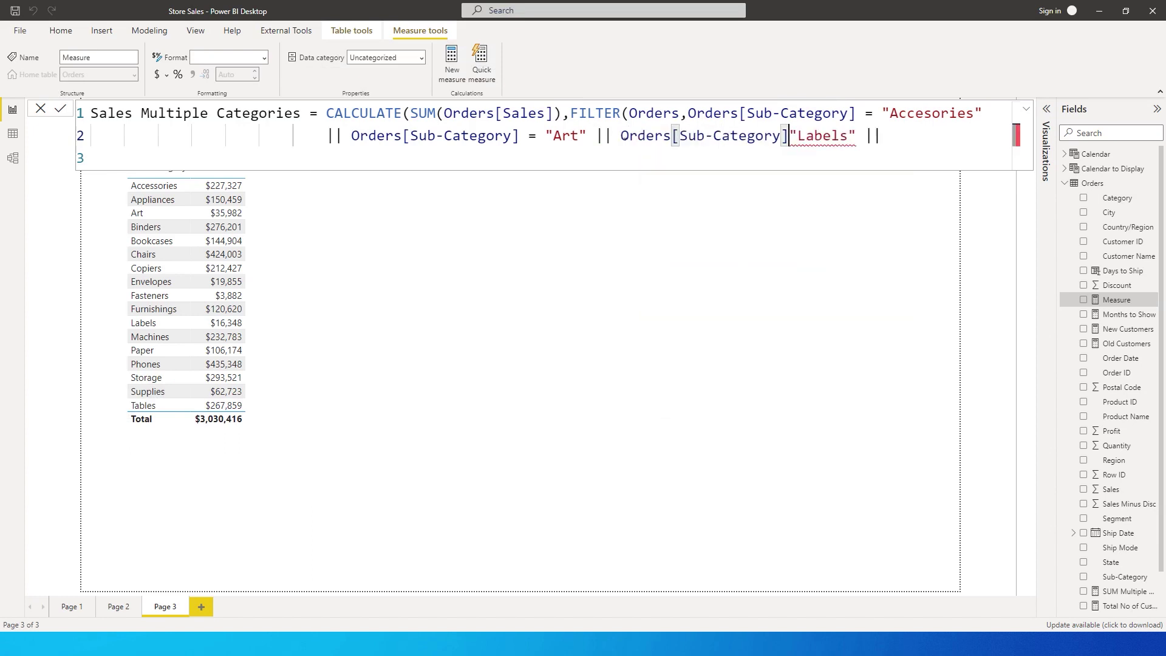
pyautogui.write('= ')
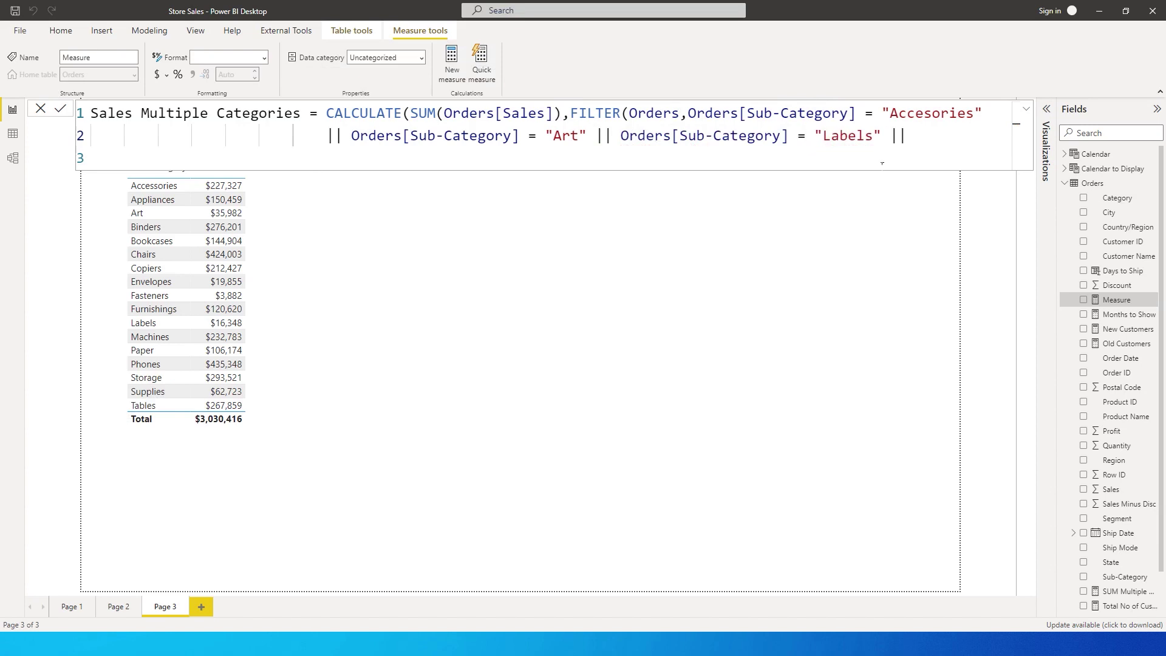
pyautogui.write('Sub')
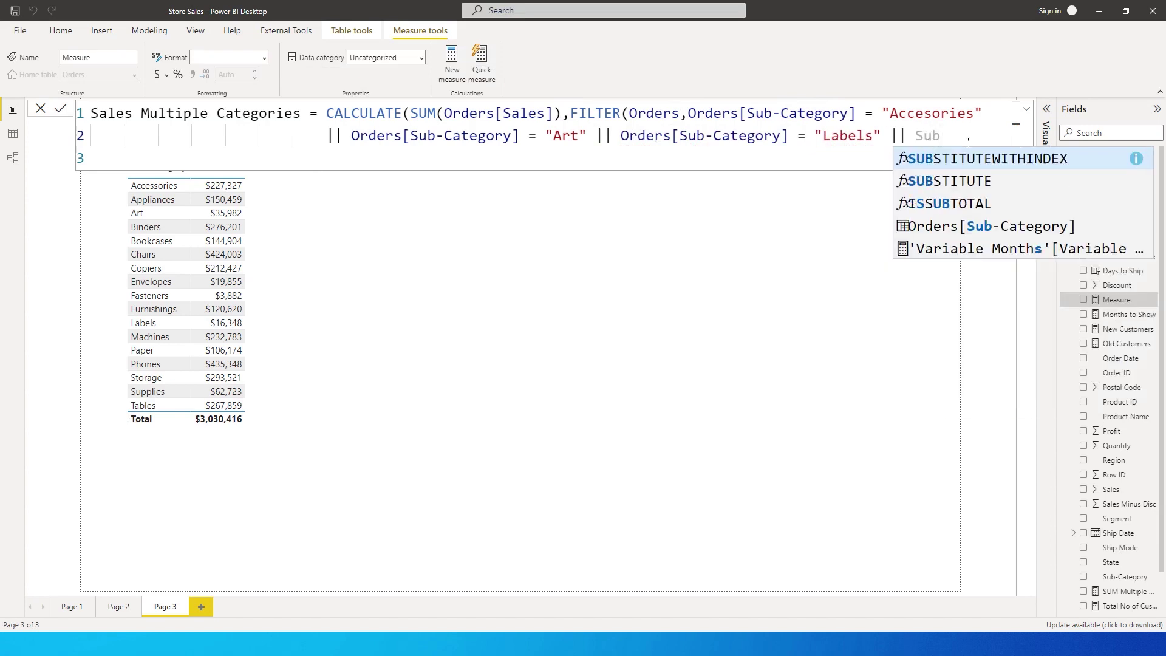
pyautogui.press('Down')
pyautogui.press('Down')
pyautogui.press('Down')
pyautogui.press('Tab')
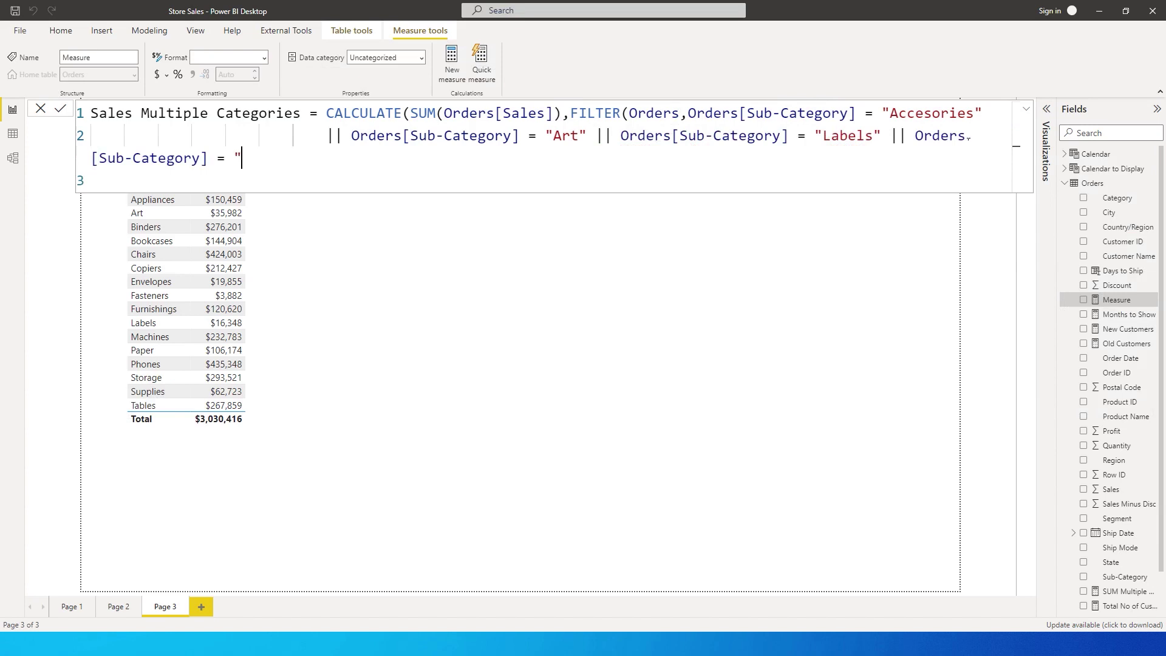
pyautogui.write('= "Storage"')
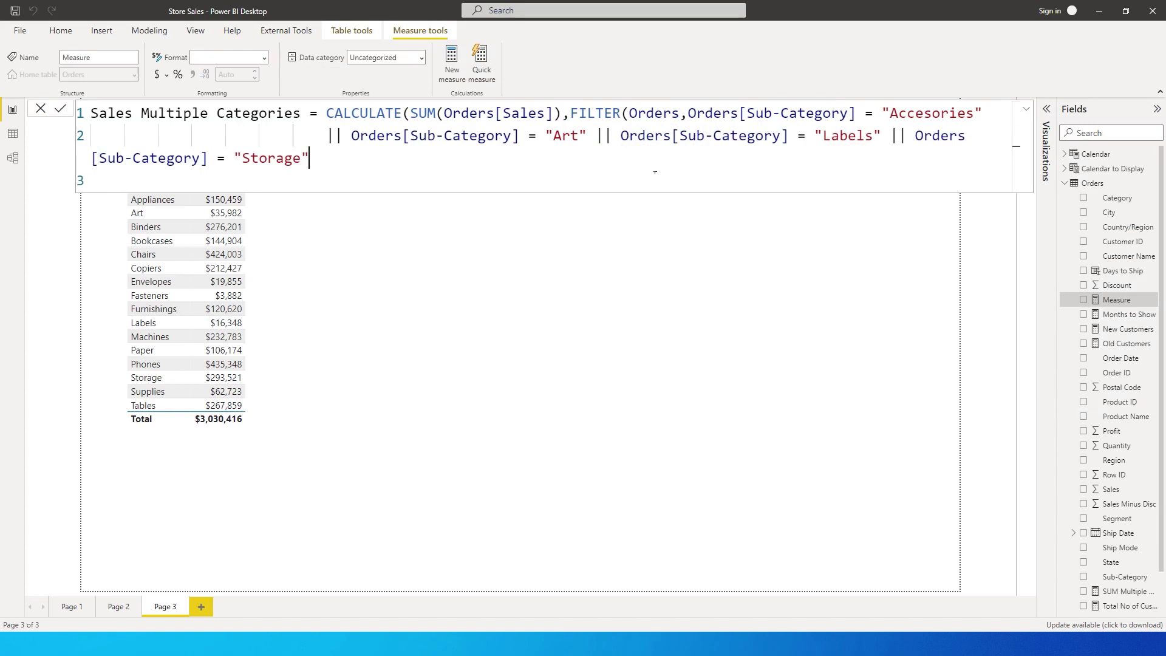
# Close the FILTER and CALCULATE parentheses and commit the measure.
pyautogui.click(91, 157)
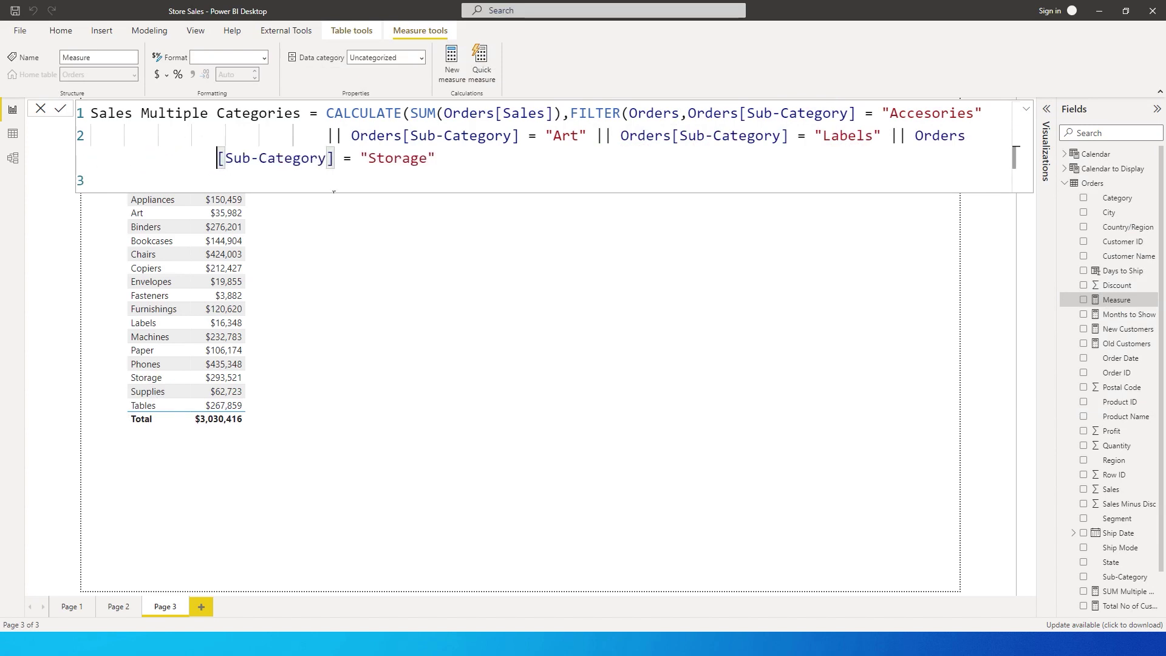
pyautogui.click(610, 161)
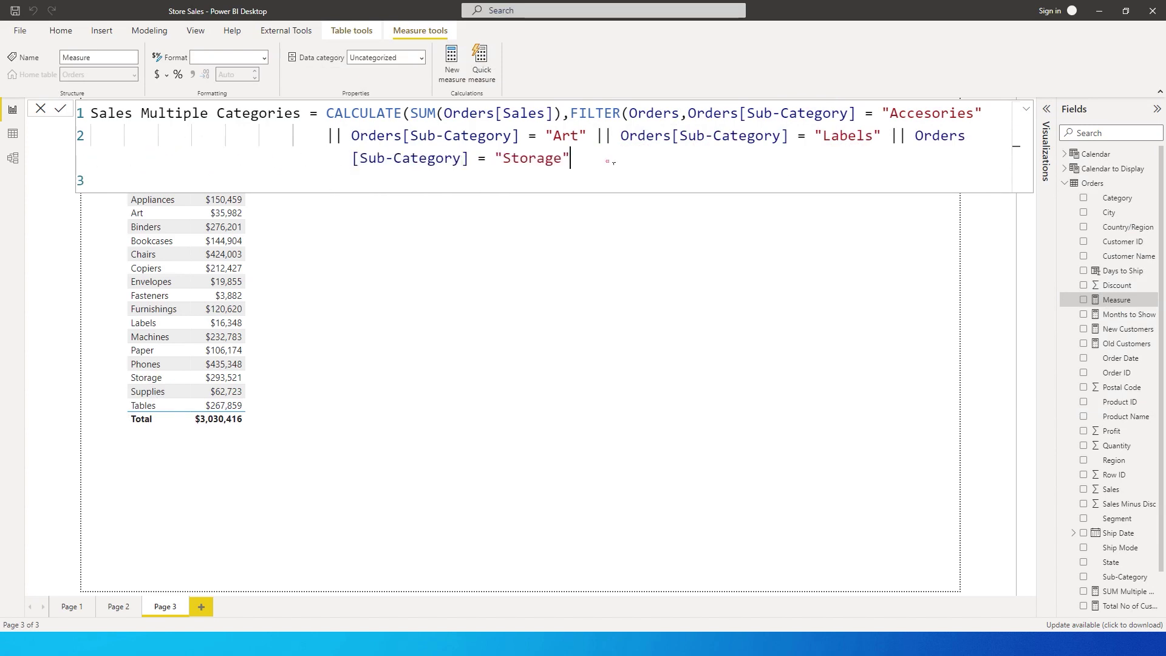
pyautogui.write(')')
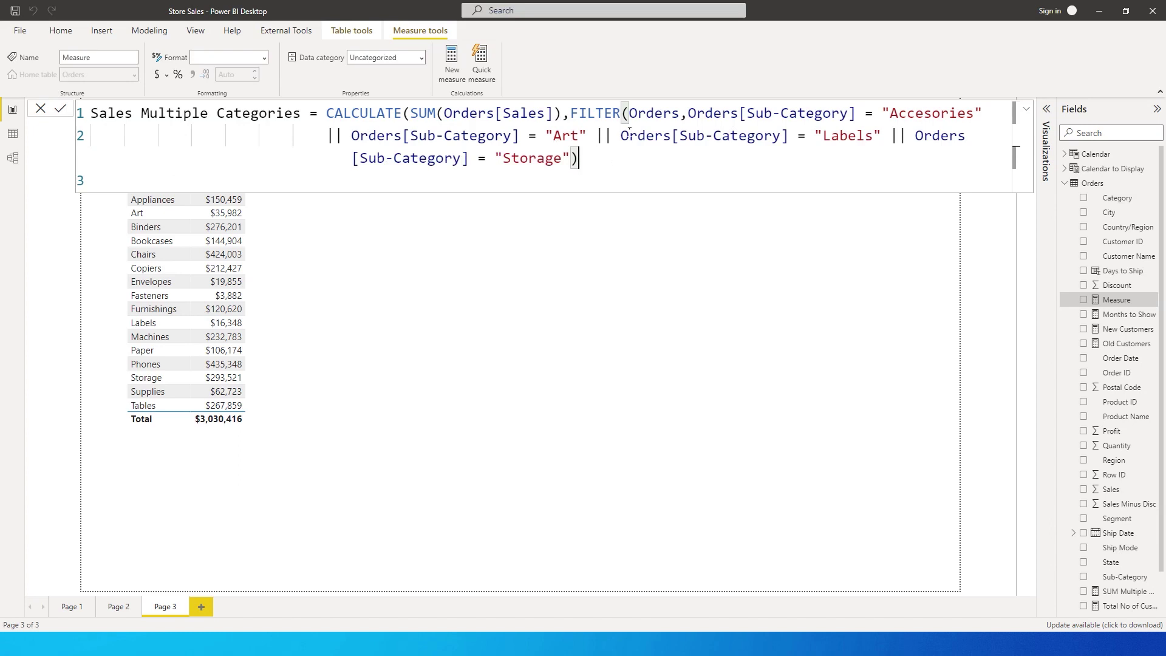
pyautogui.write(')')
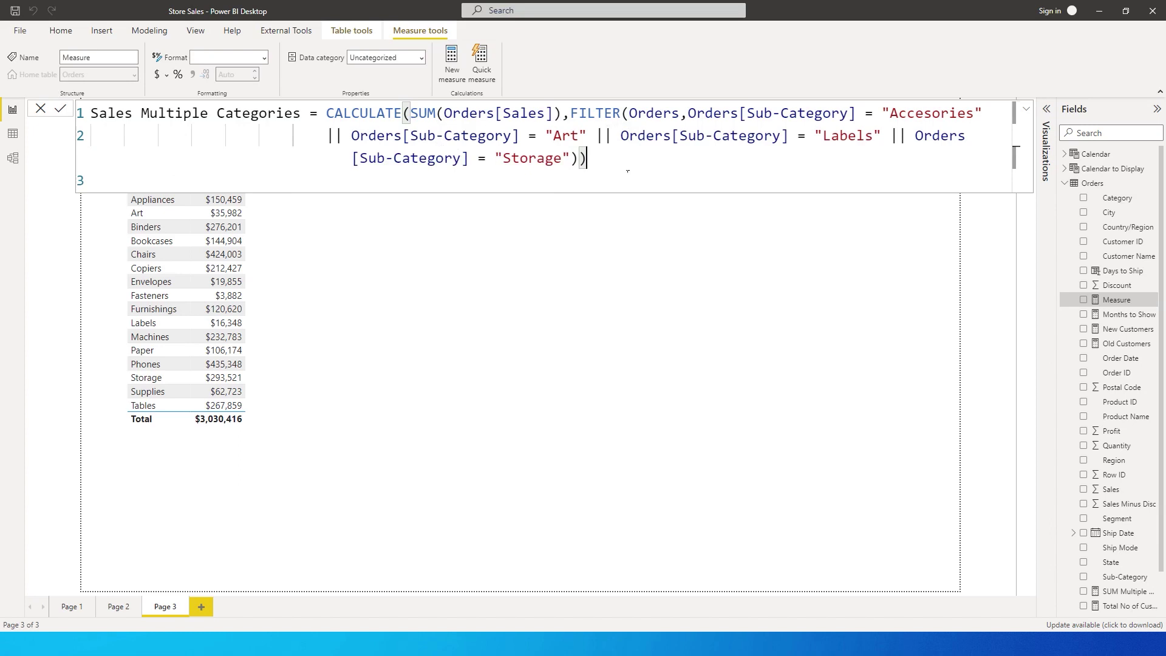
pyautogui.press('Return')
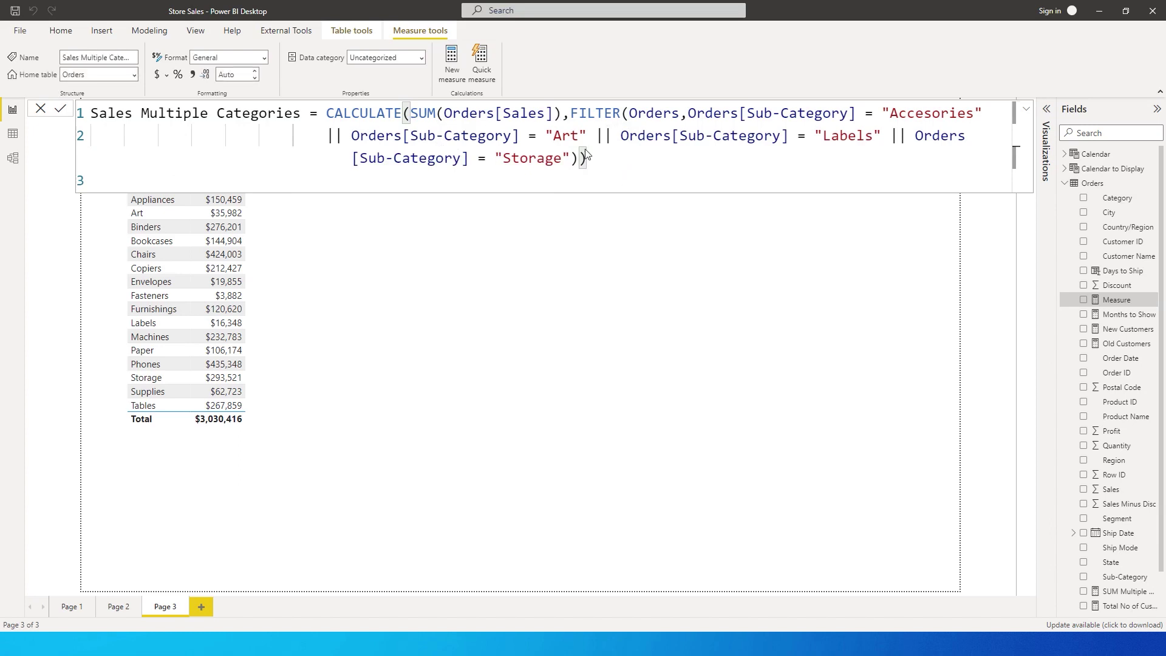
# Add Sales Multiple Categories to the page, move it centre-right, and make it a card.
pyautogui.click(635, 310)
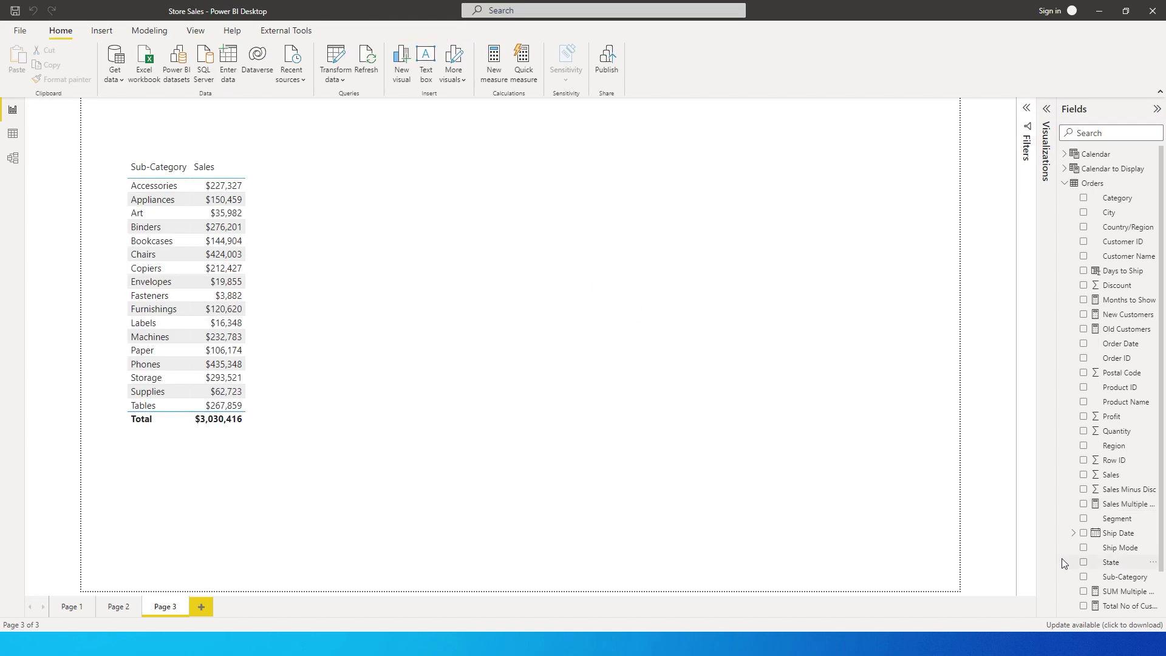
pyautogui.click(1084, 504)
pyautogui.moveTo(281, 457); pyautogui.dragTo(770, 235)
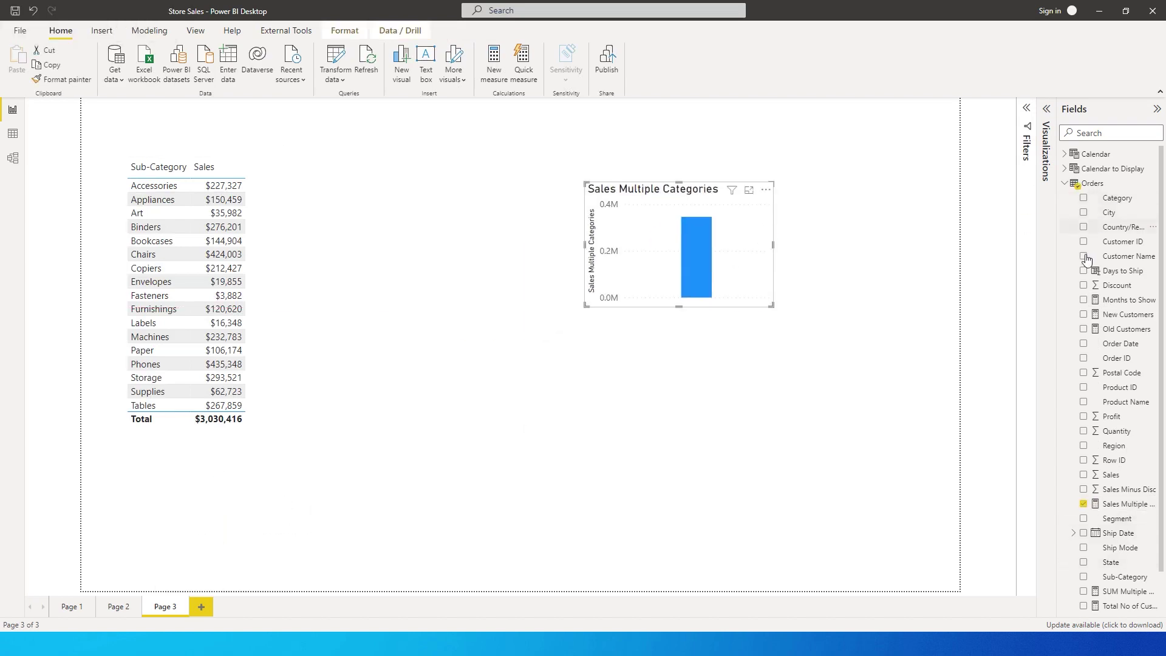
pyautogui.click(1044, 144)
pyautogui.click(1026, 224)
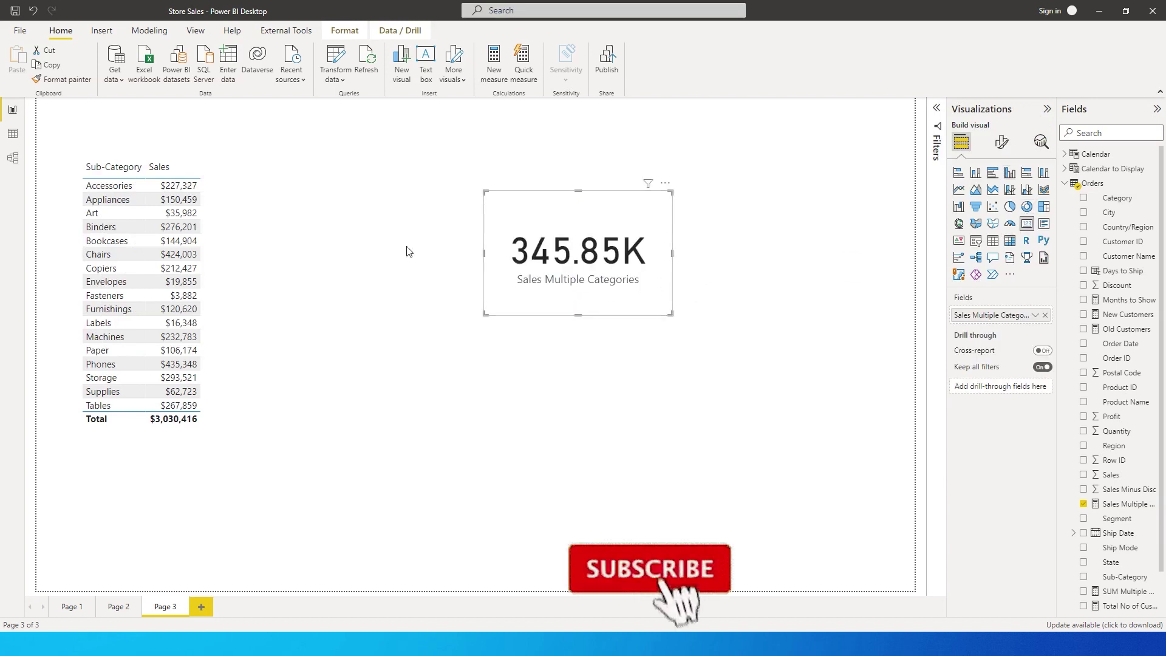
# Review the Sales Multiple Categories formula in an enlarged formula bar, then select the sales table.
pyautogui.click(260, 289)
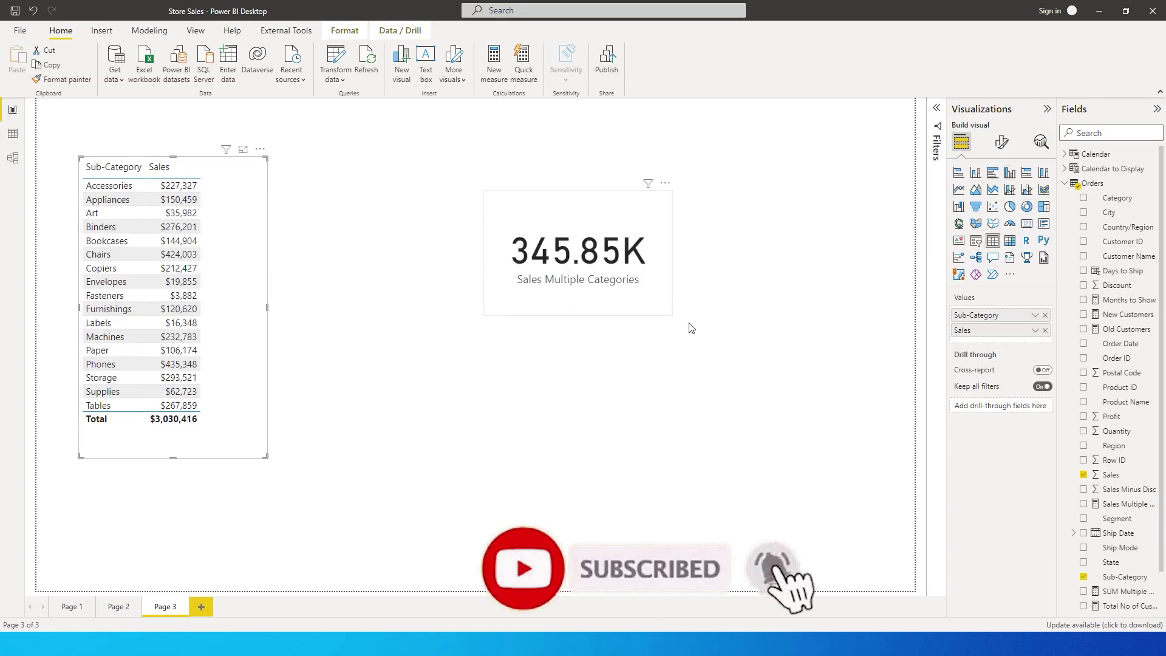
pyautogui.click(598, 306)
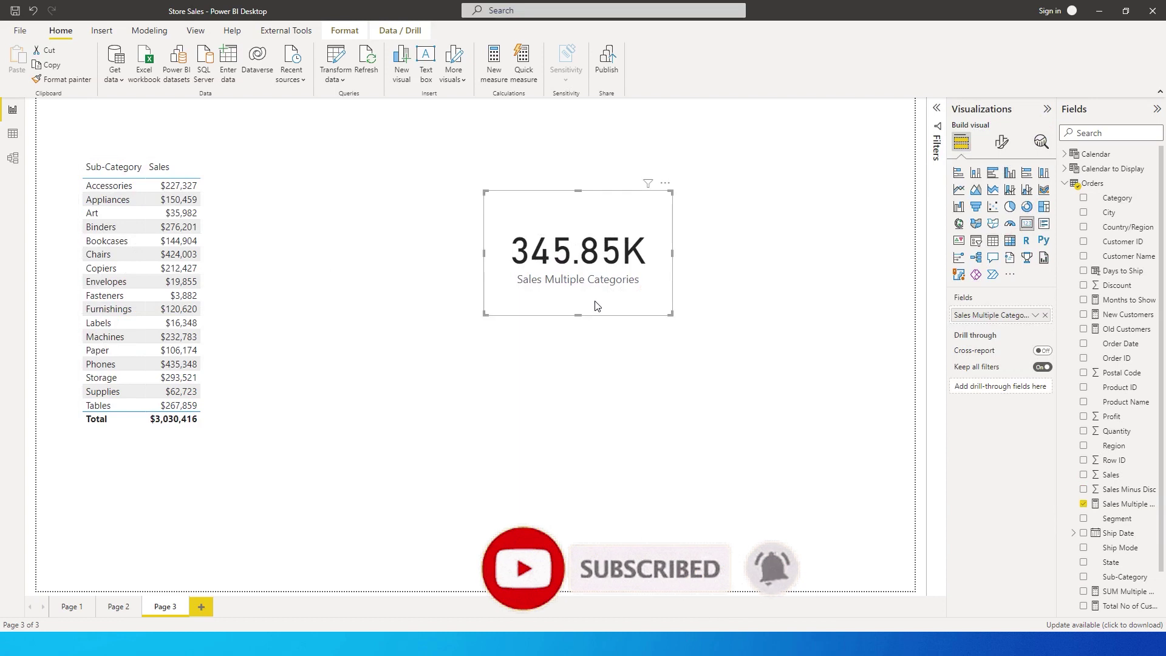
pyautogui.click(1122, 503)
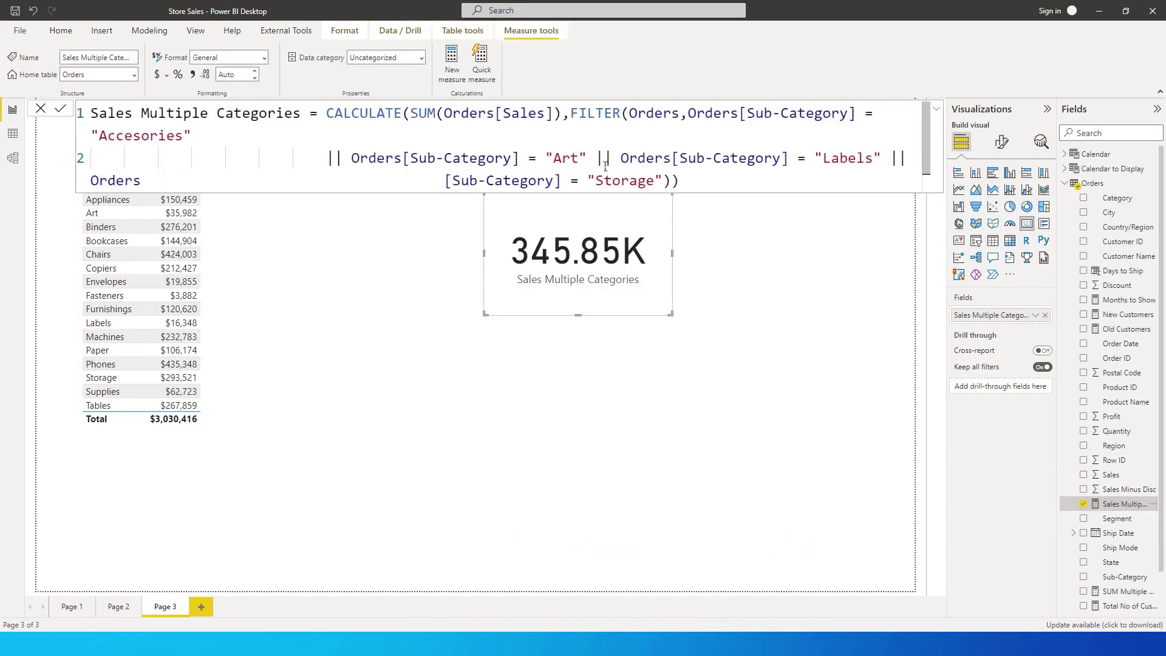
pyautogui.moveTo(926, 126); pyautogui.dragTo(924, 155)
pyautogui.click(918, 172)
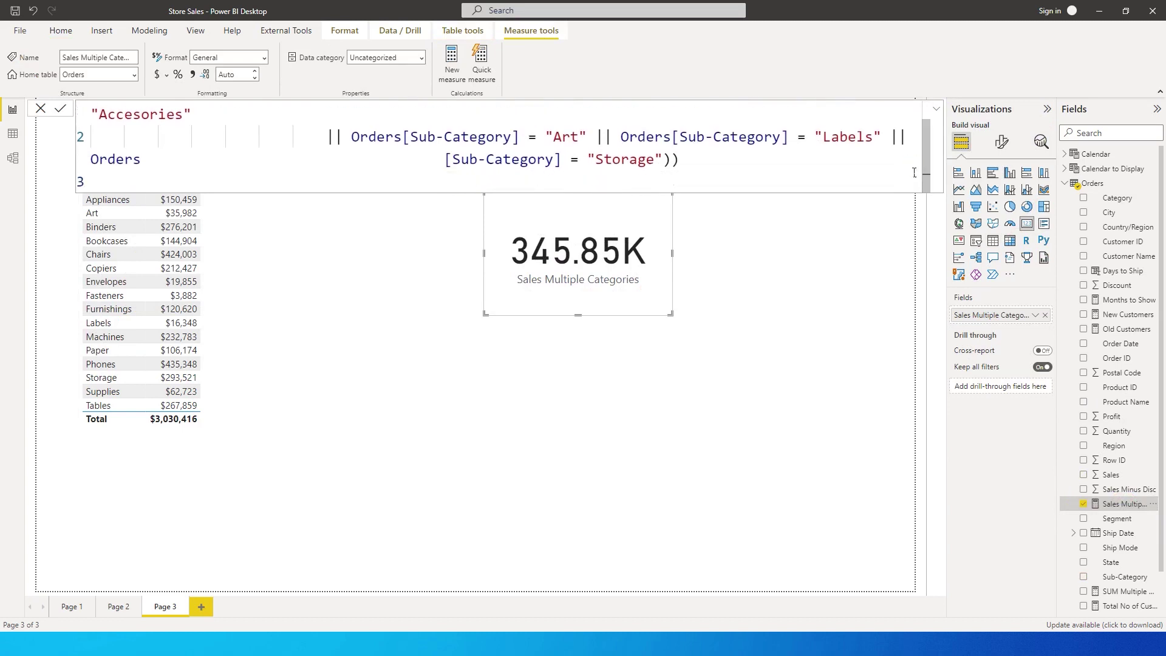
pyautogui.click(237, 347)
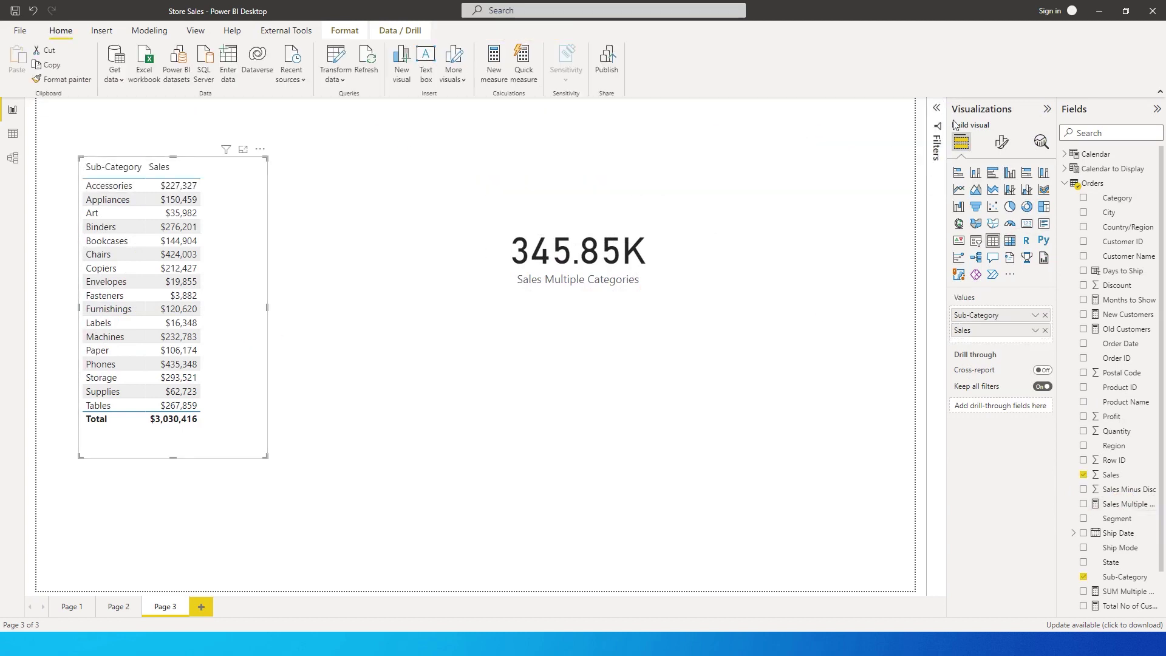
# Filter the table's Sub-Category to Art, Labels and Storage, totalling $345,851.
pyautogui.click(937, 110)
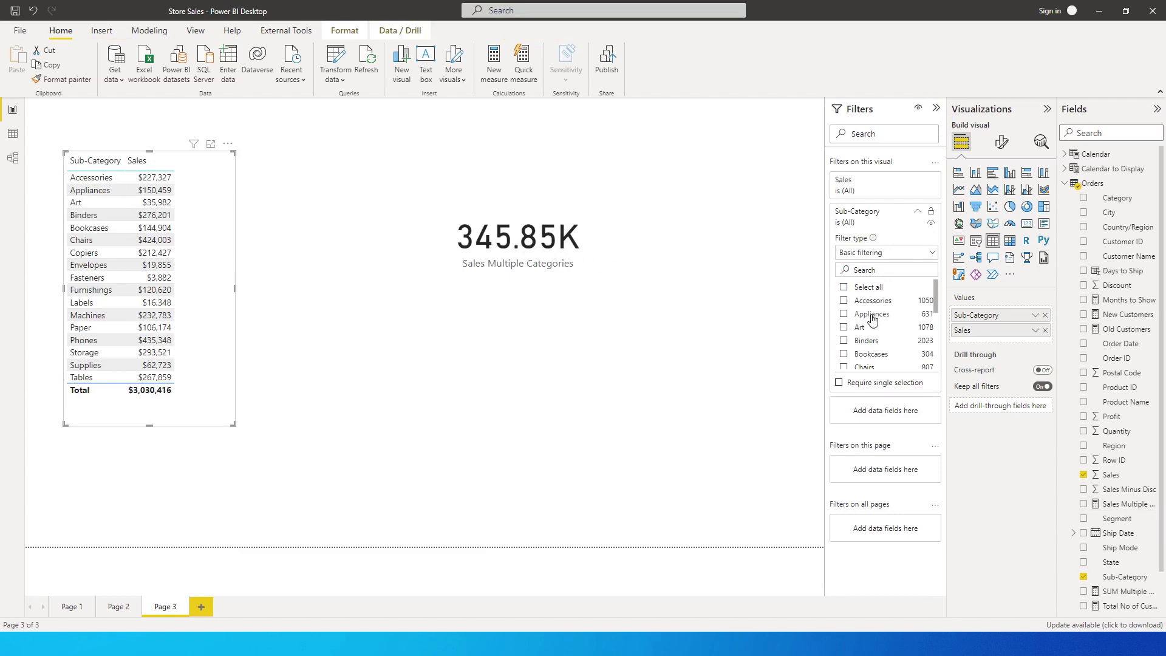
pyautogui.click(867, 328)
pyautogui.scroll(-1, 874, 340)
pyautogui.scroll(-2, 892, 349)
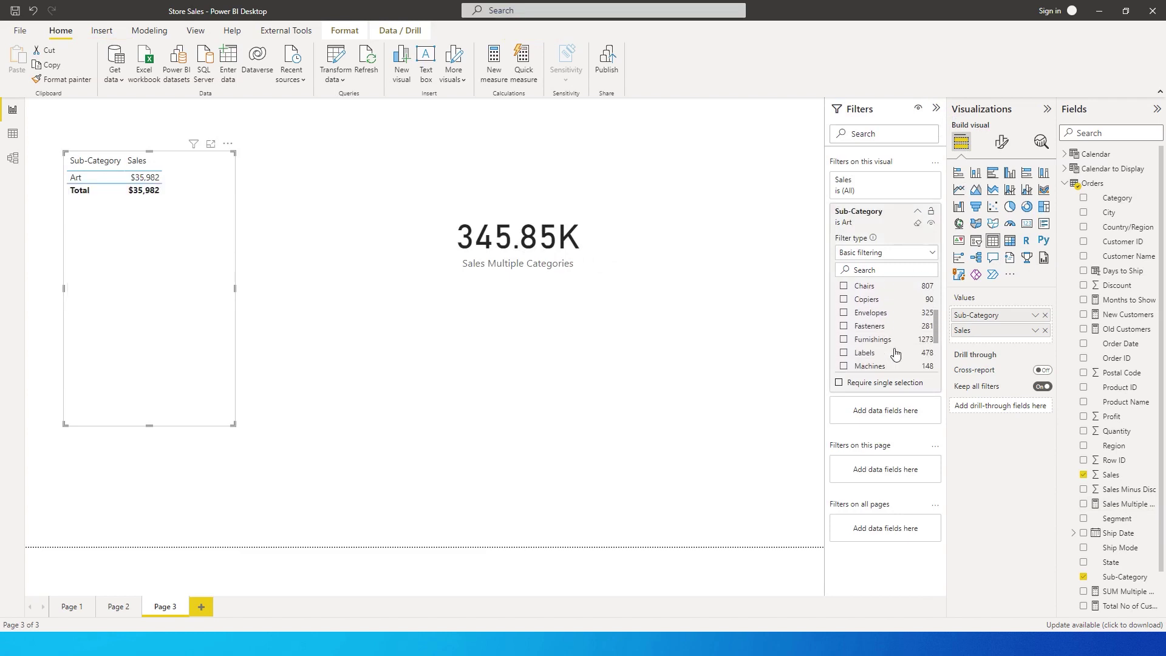
pyautogui.click(890, 340)
pyautogui.scroll(-2, 890, 352)
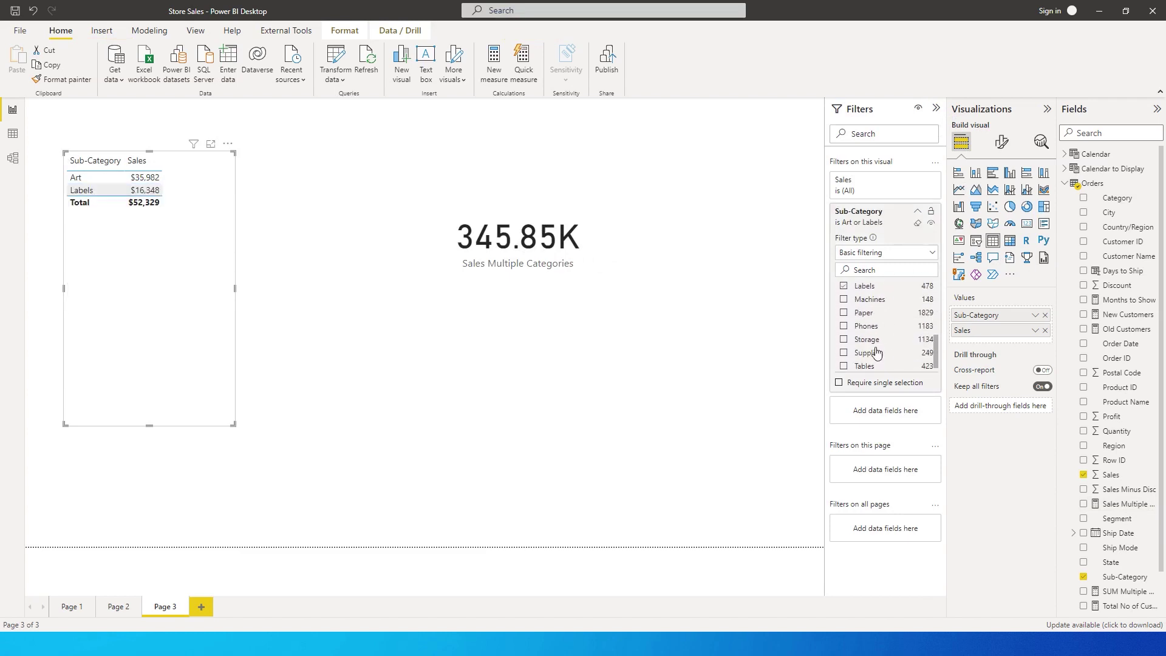
pyautogui.click(872, 343)
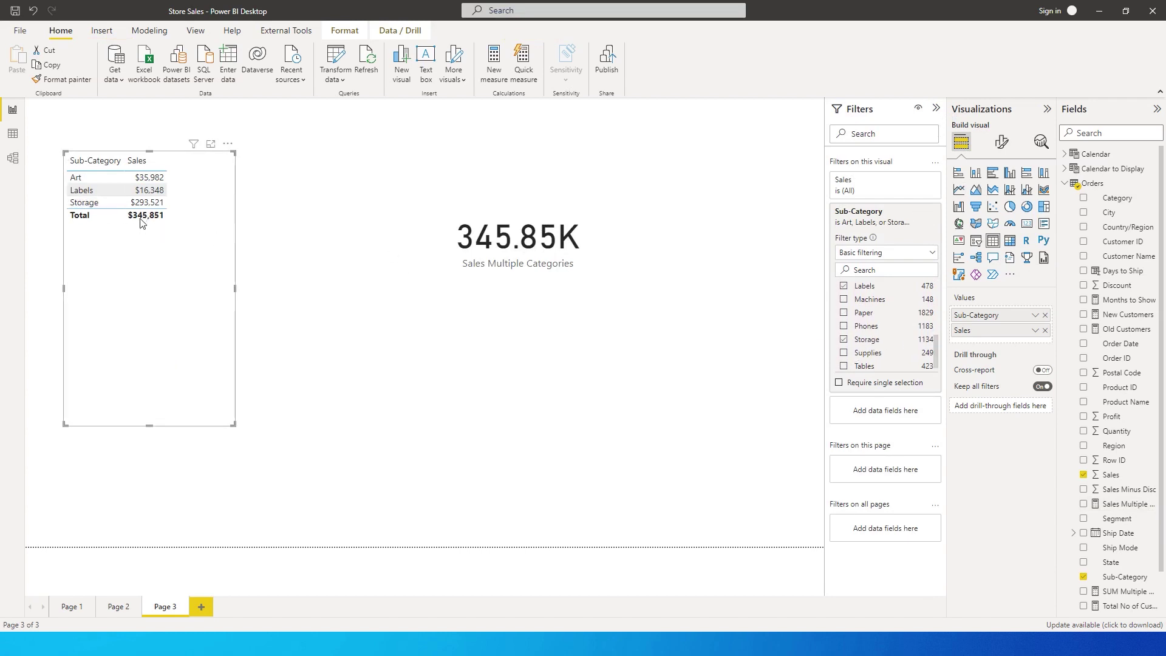
# Select the 345.85K card and bring up the Sales Multiple Categories formula.
pyautogui.moveTo(152, 223)
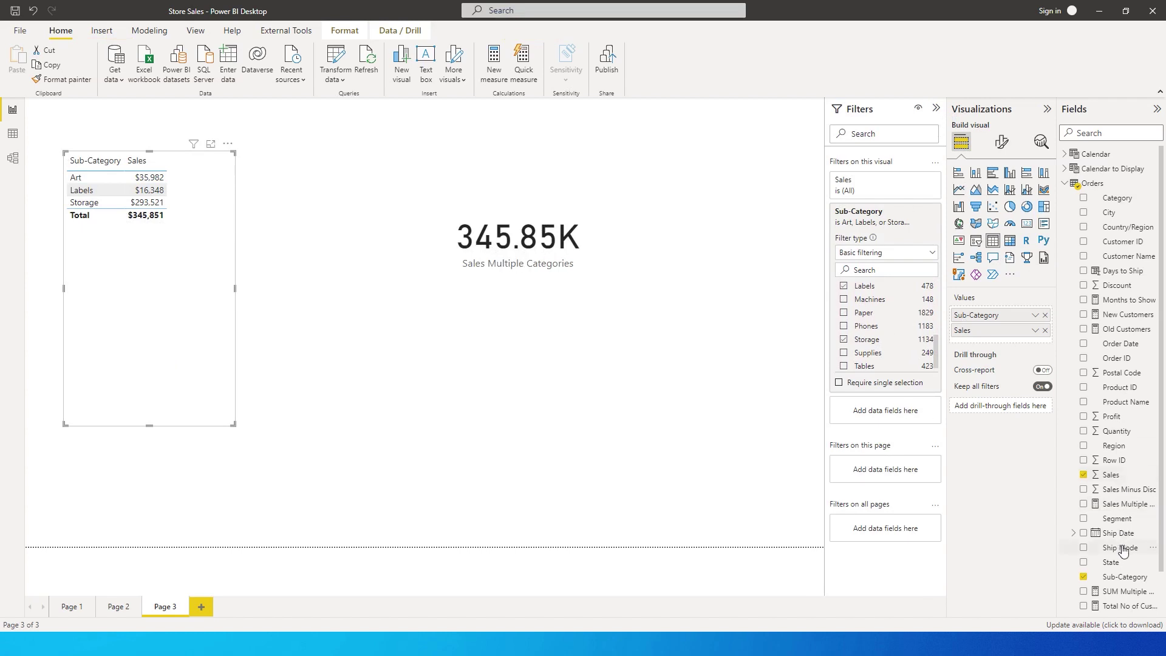
pyautogui.scroll(-2, 1125, 423)
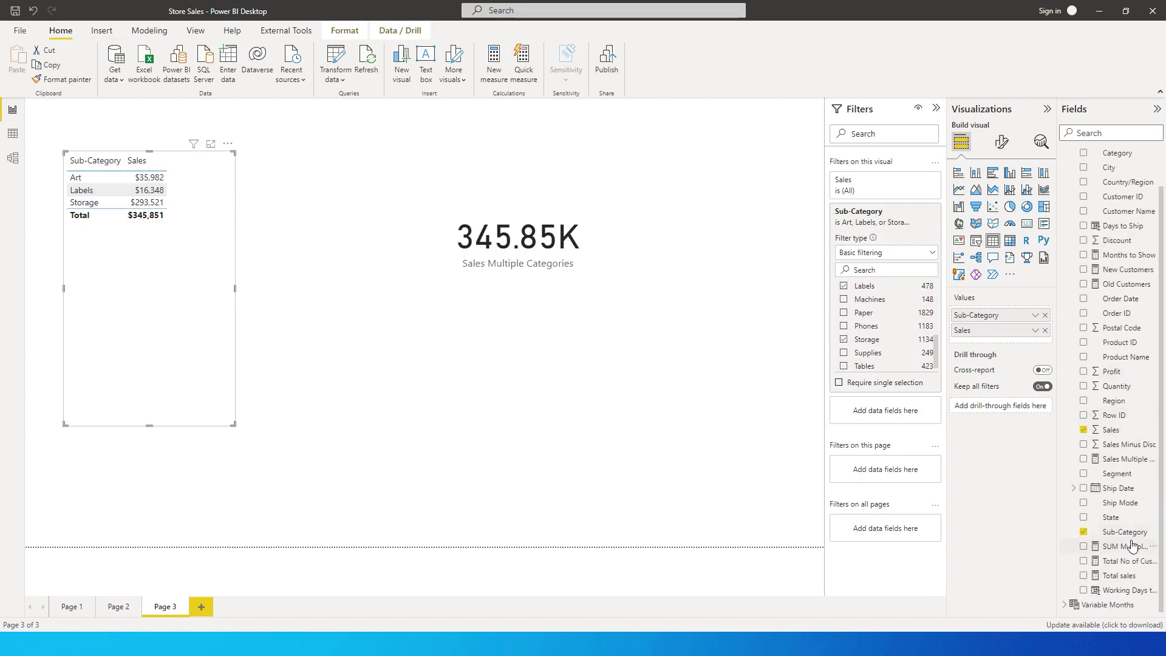
pyautogui.click(535, 290)
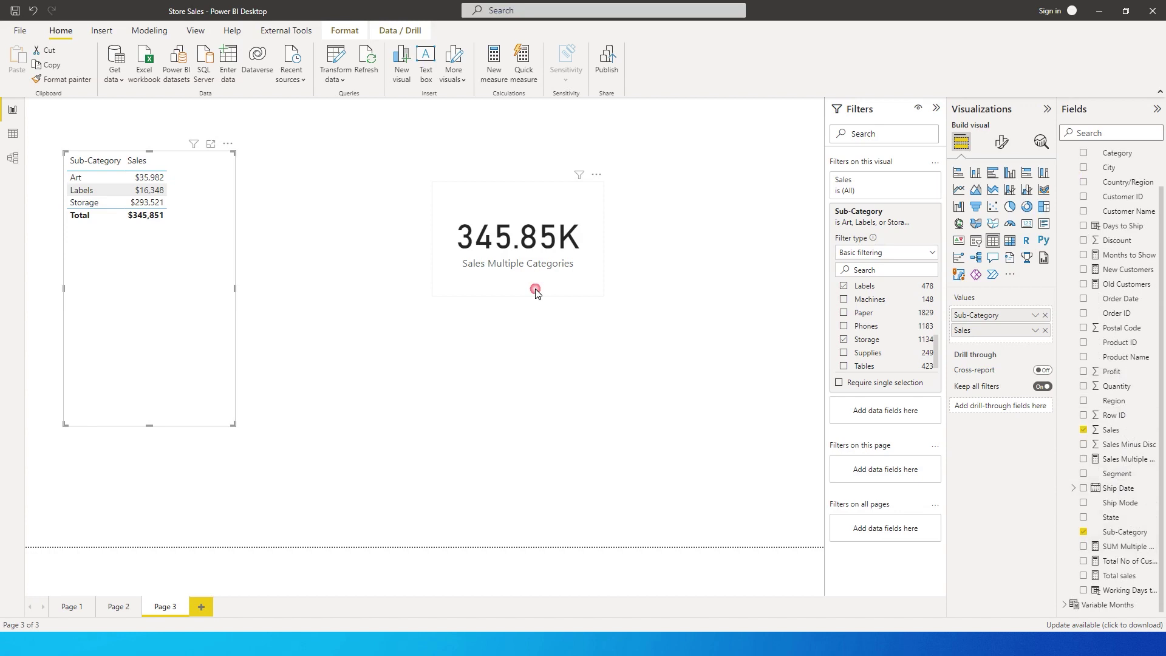
pyautogui.click(1125, 458)
# Insert a trailing || before the closing parentheses, see the error, then remove it and recommit.
pyautogui.click(709, 172)
pyautogui.press('Left')
pyautogui.press('Left')
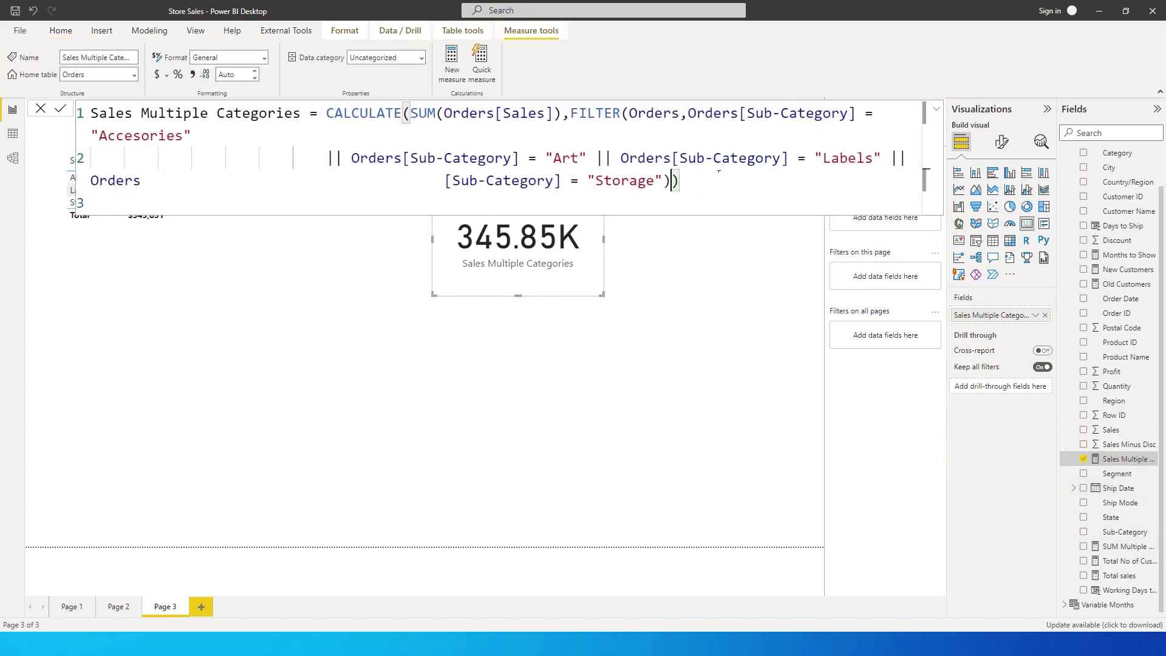
pyautogui.write('||')
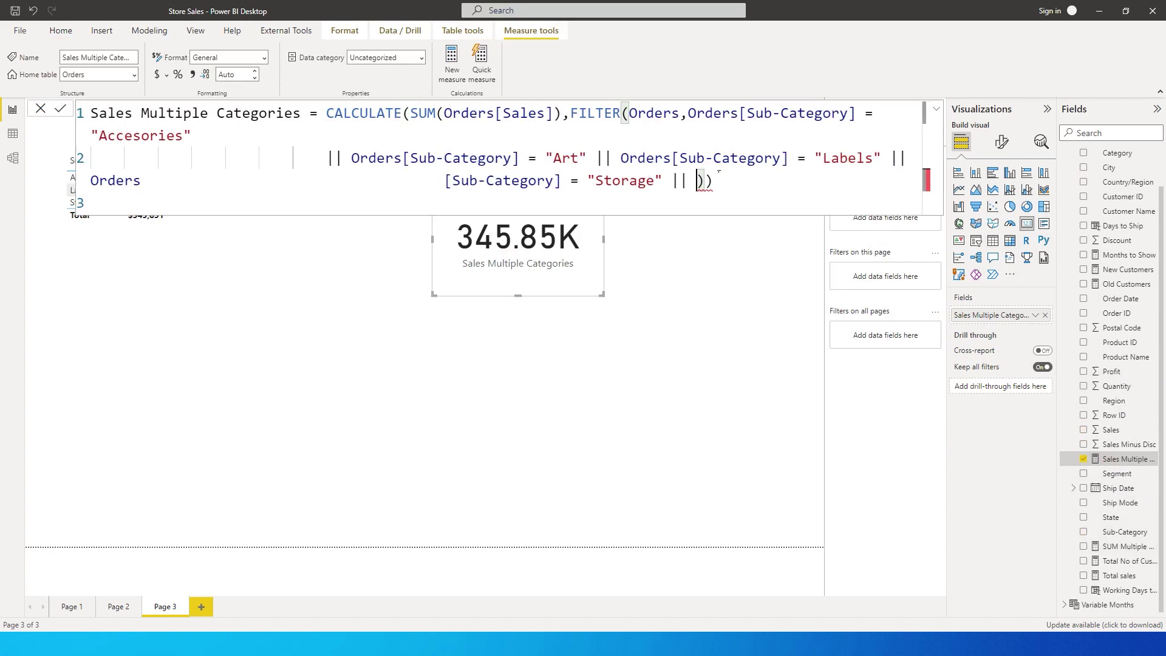
pyautogui.press('Return')
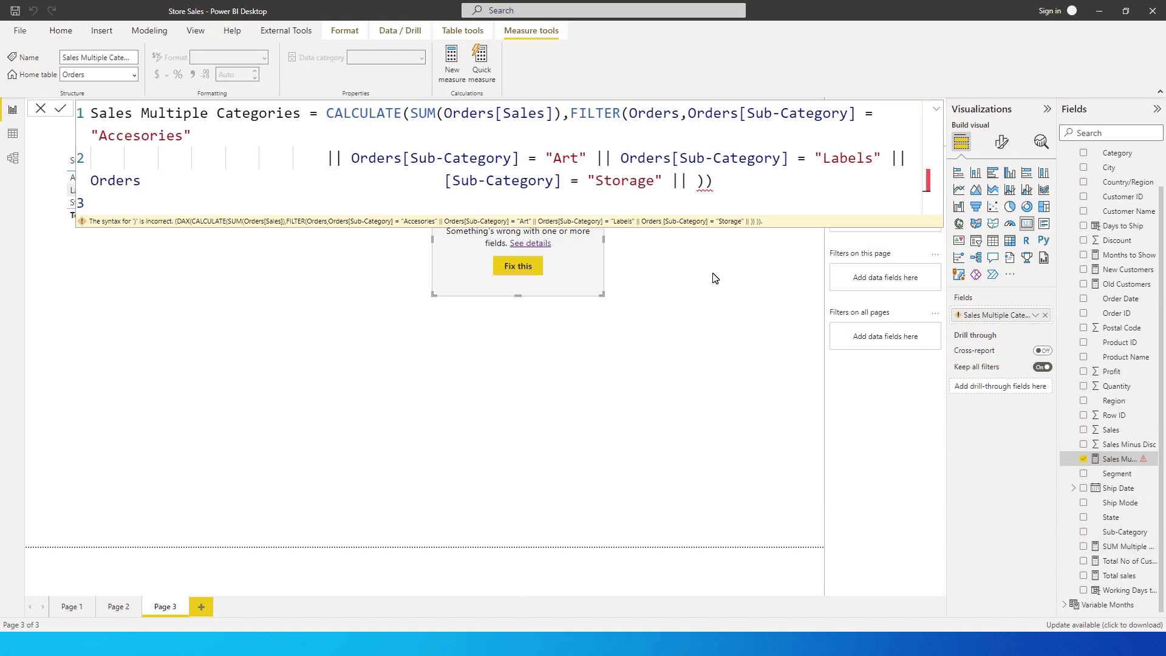
pyautogui.click(690, 181)
pyautogui.press('Return')
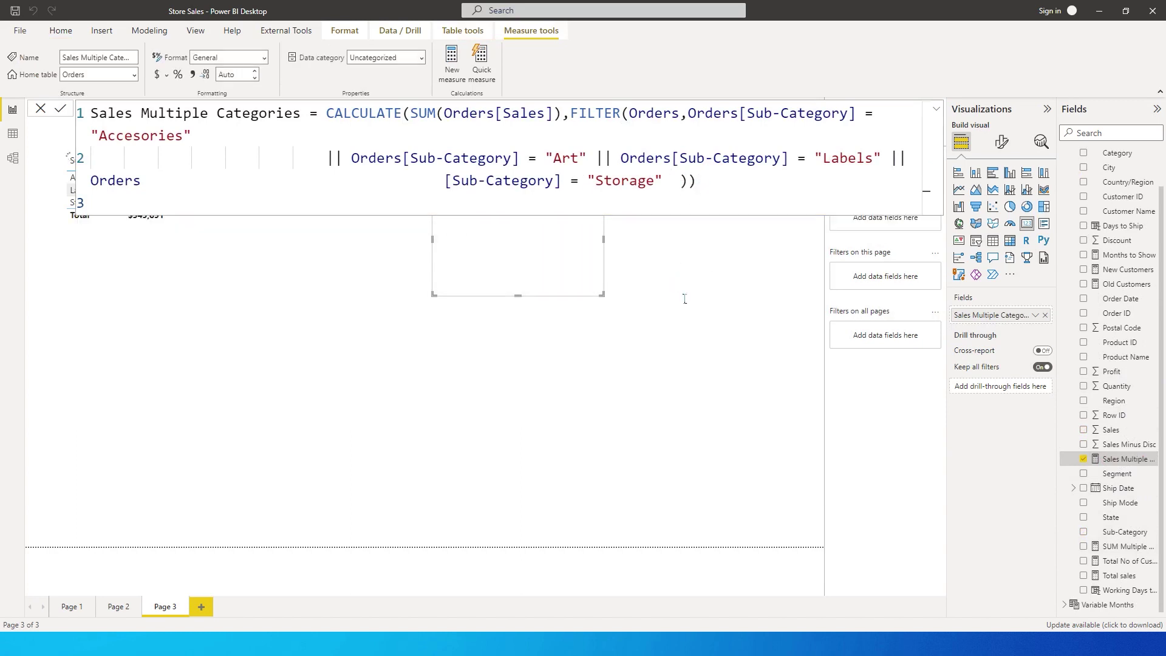